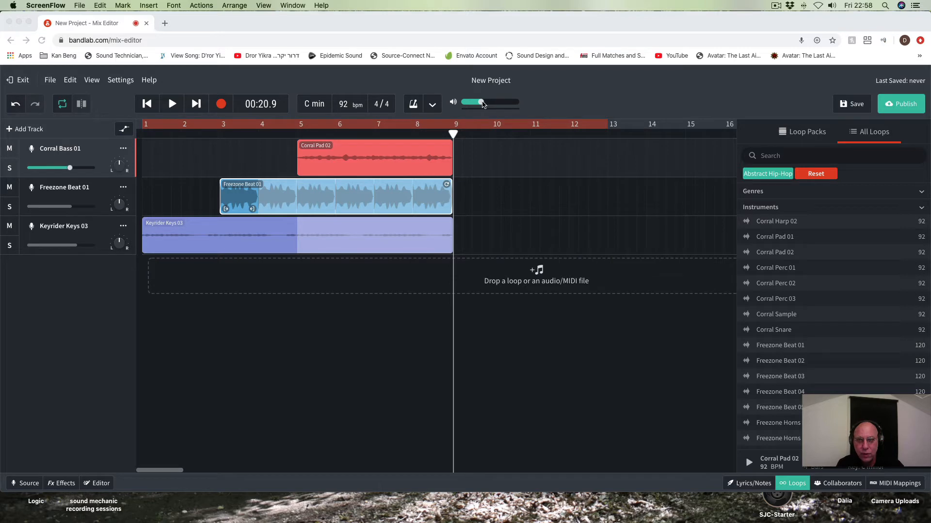
Step: Clear the Abstract Hip-Hop filter from the full loop list
click(482, 104)
mouse_move(481, 105)
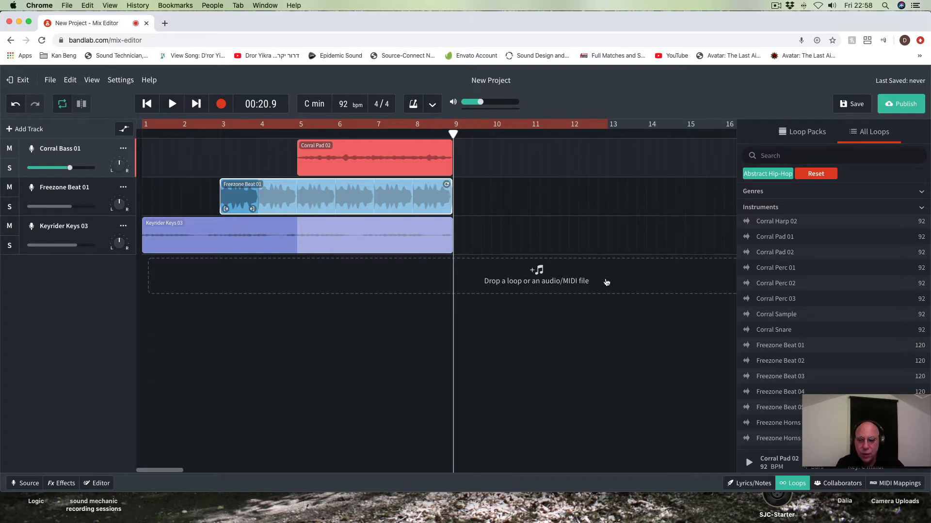
click(791, 136)
click(889, 130)
click(824, 177)
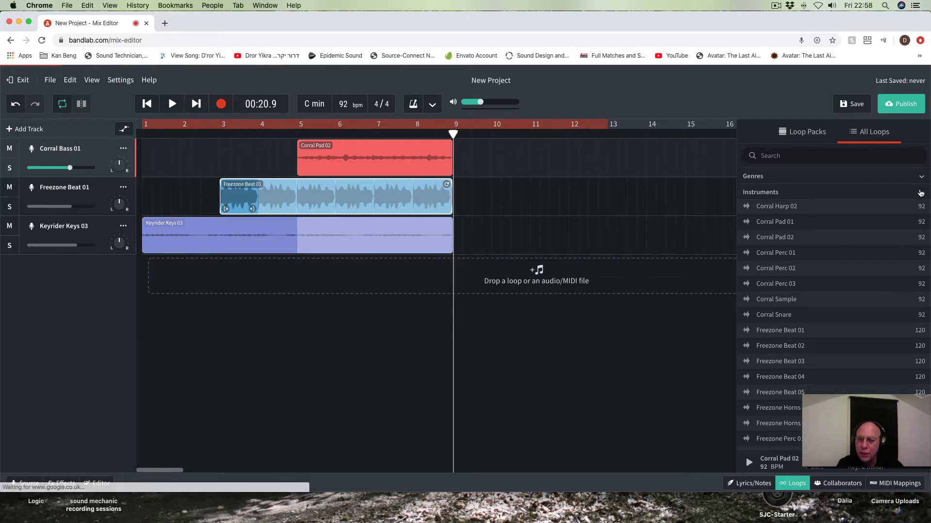
Step: Look through the instrument and genre filter categories for the loops, and close the loop browser
click(857, 193)
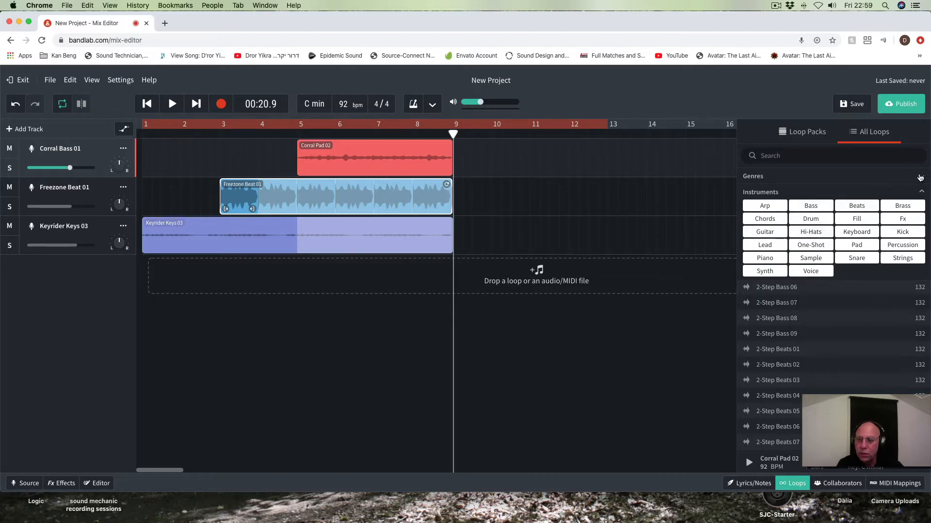
click(919, 177)
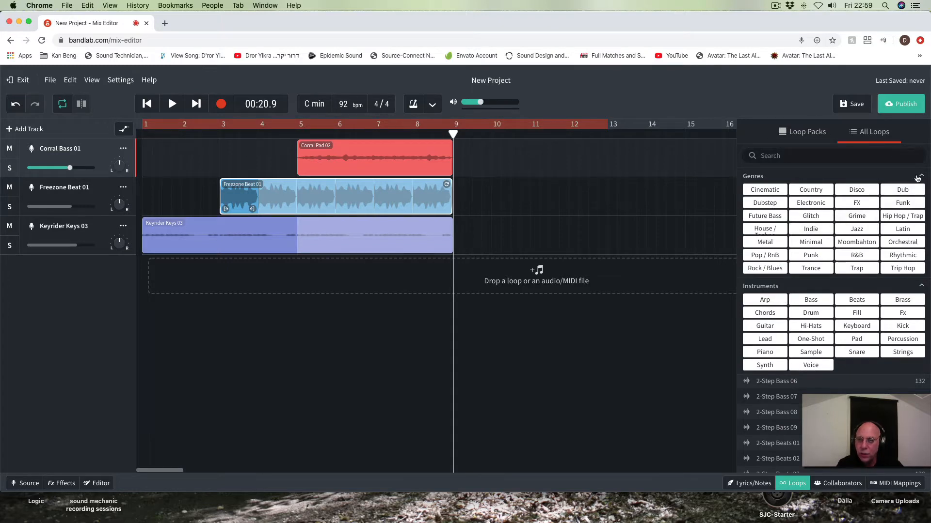
click(919, 178)
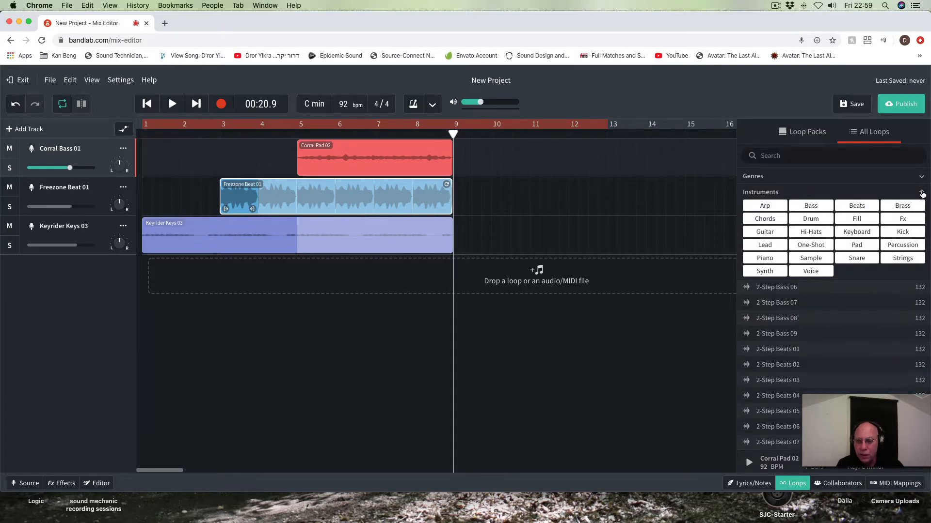
click(921, 193)
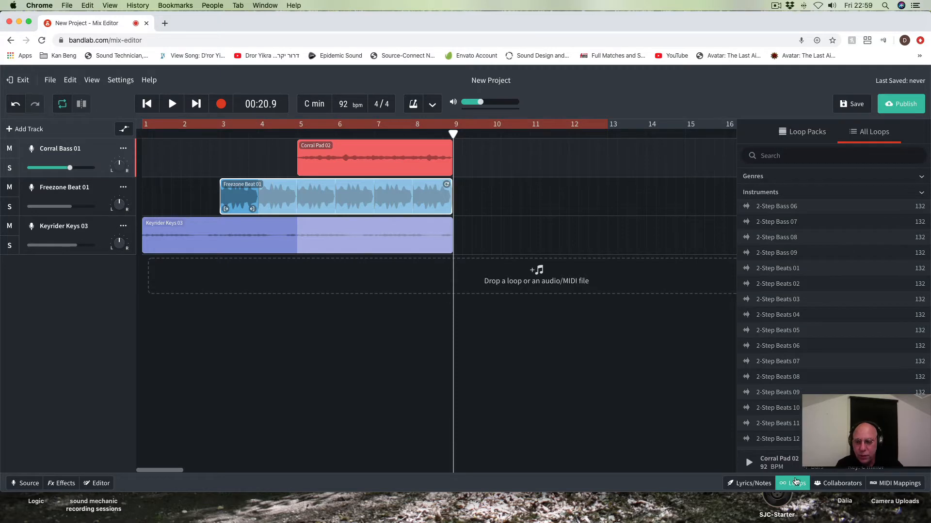
click(795, 483)
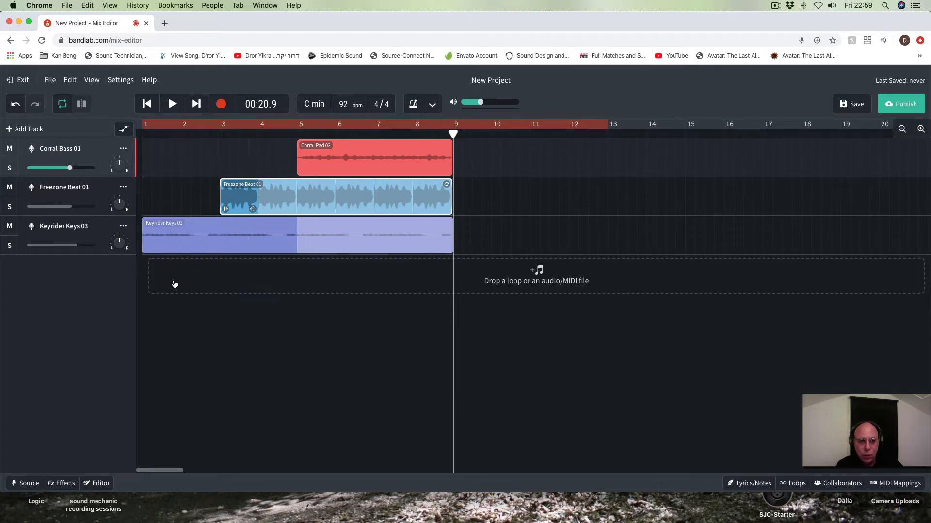
Step: Delete the Keyrider Keys 03, Freezone Beat 01 and Corral Bass 01 tracks from the project
mouse_move(124, 244)
click(124, 227)
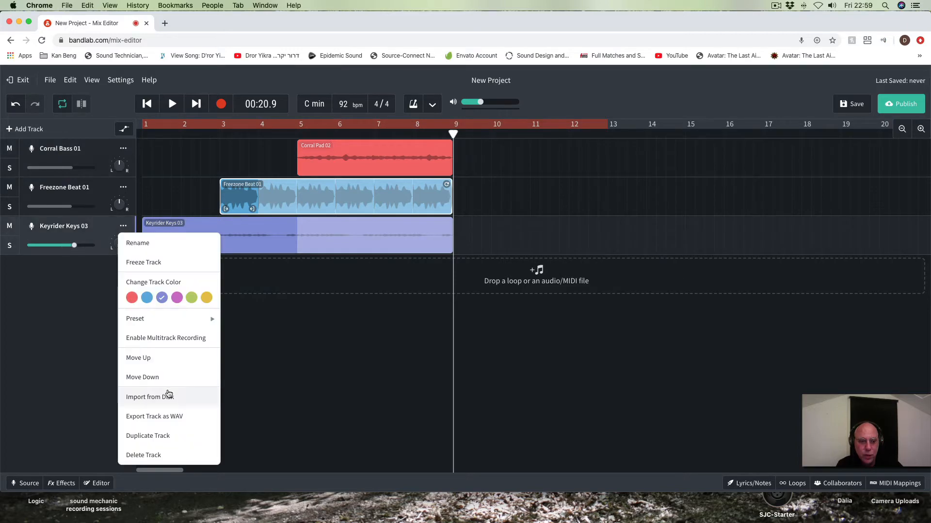
click(156, 455)
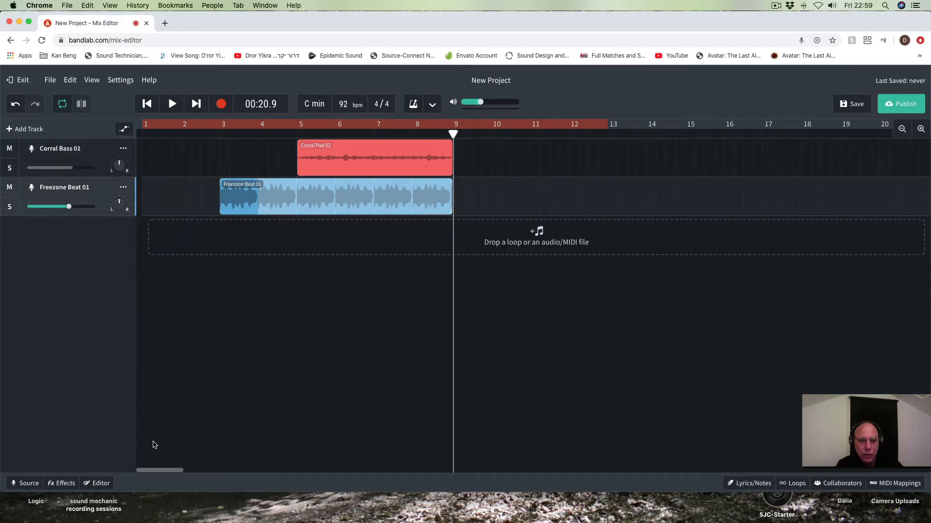
click(124, 188)
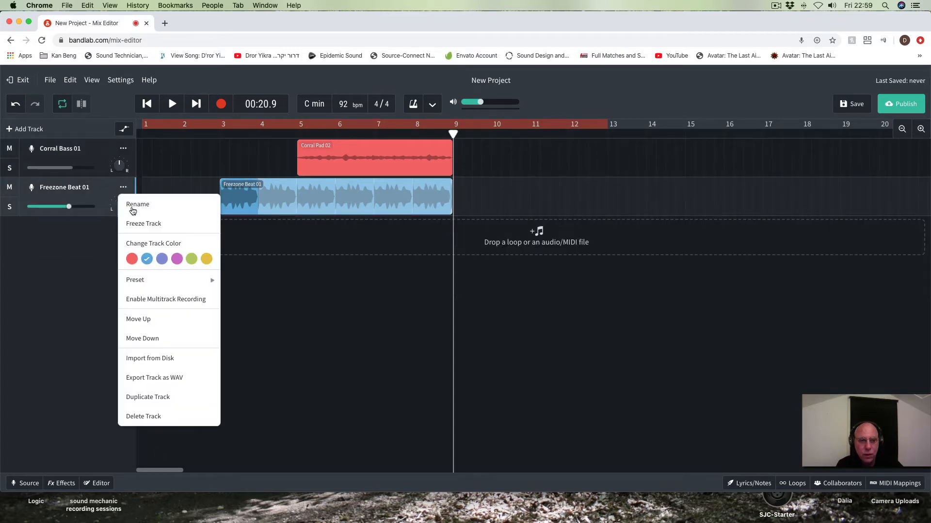
click(148, 417)
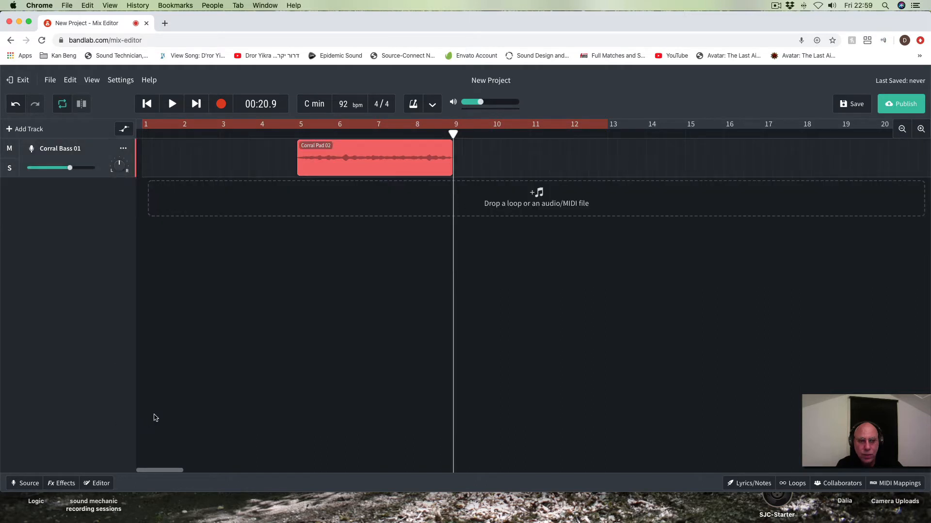
click(124, 149)
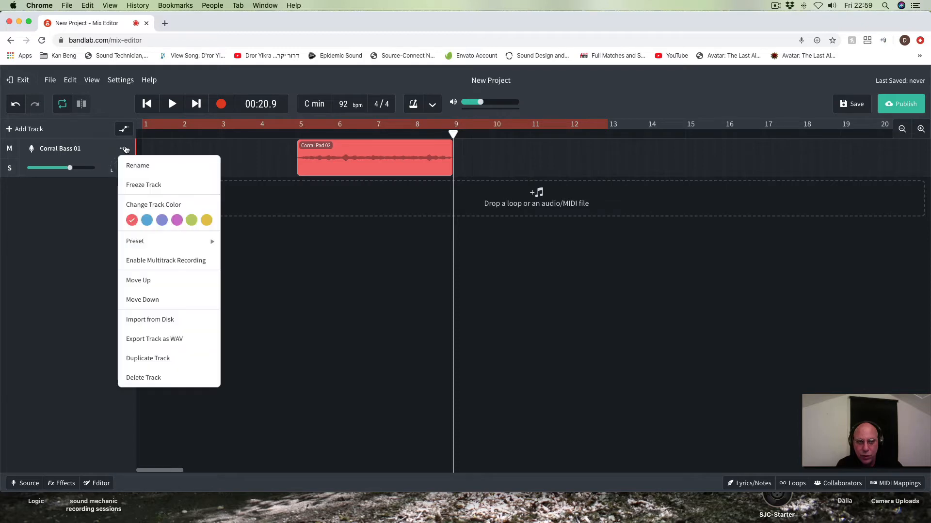
click(148, 377)
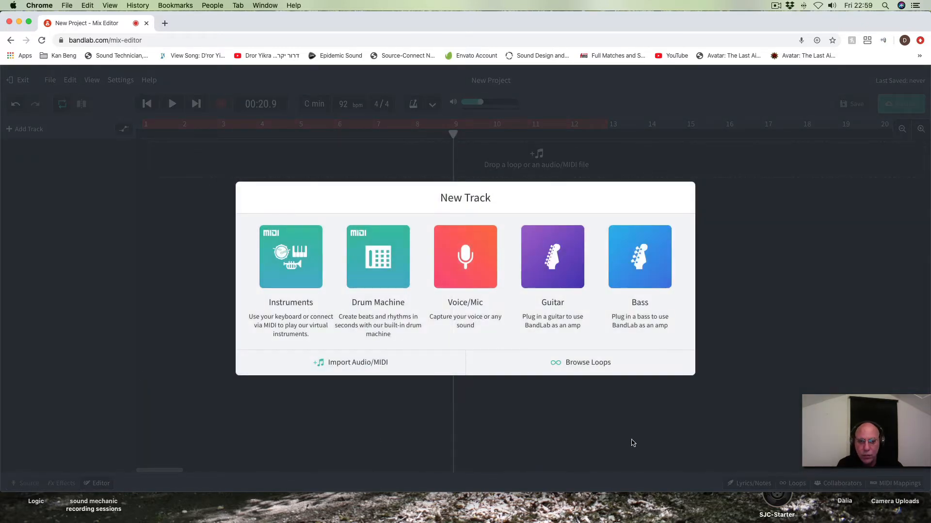
Step: Add a Drum Machine track and play back its default arrangement of patterns A and B
click(380, 264)
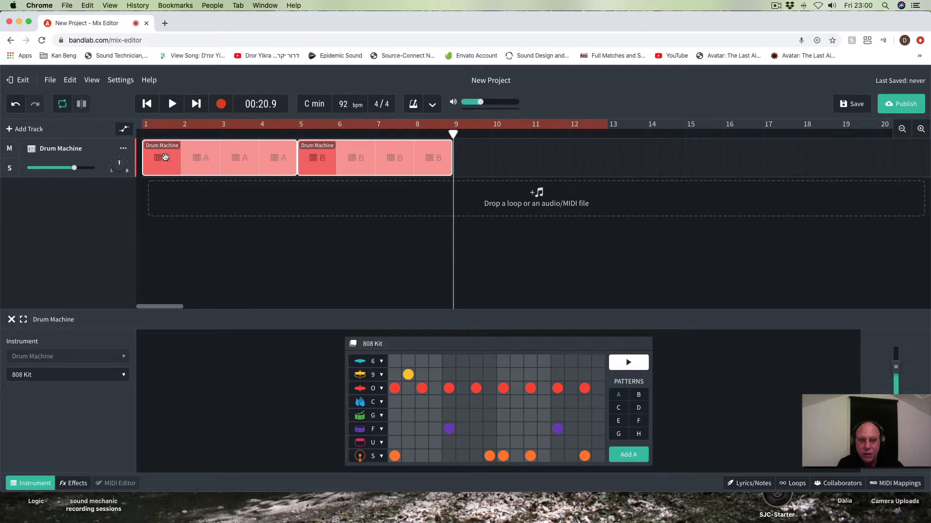
click(172, 104)
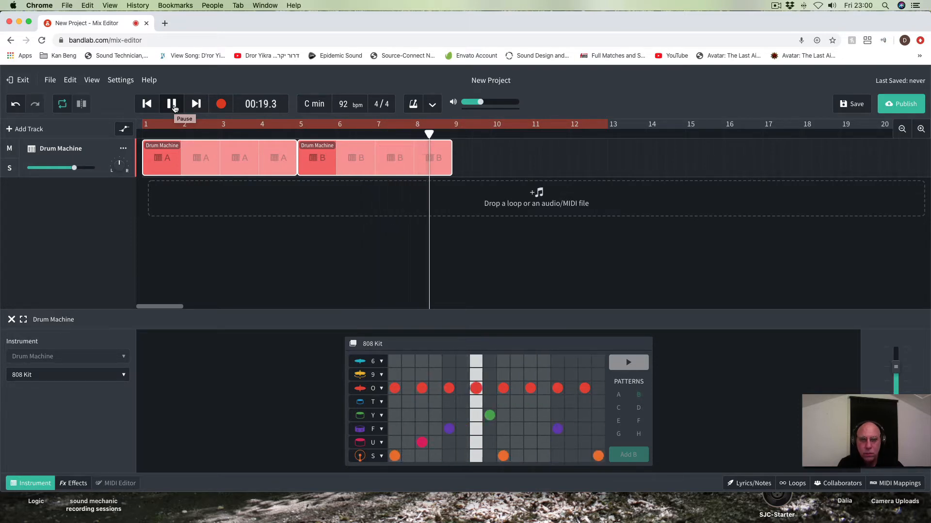
click(174, 108)
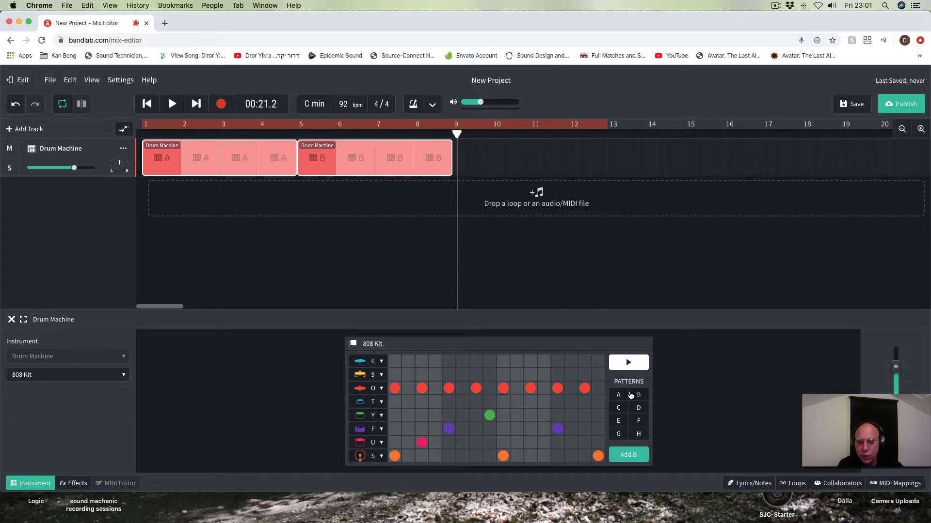
Step: Show pattern A, browse the available drum kits and preview the Empire Kit, keeping the 808 Kit
click(619, 395)
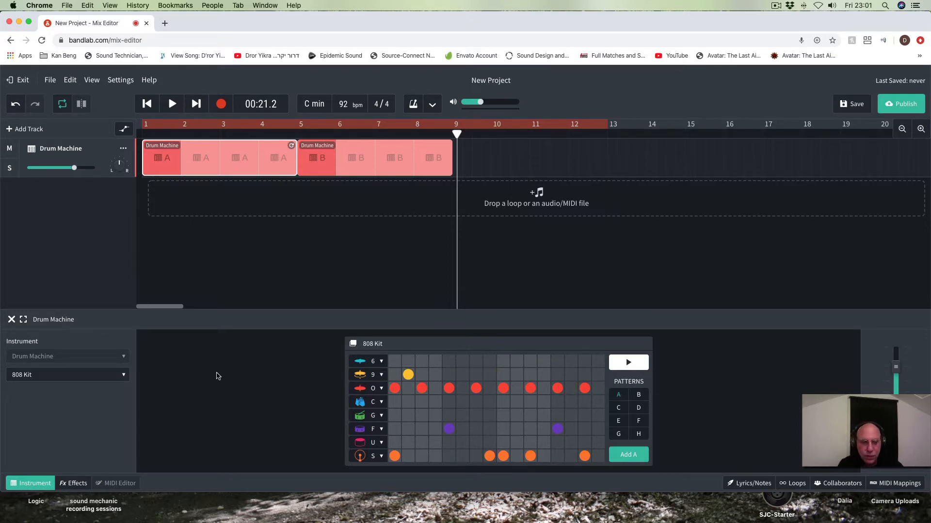
click(124, 376)
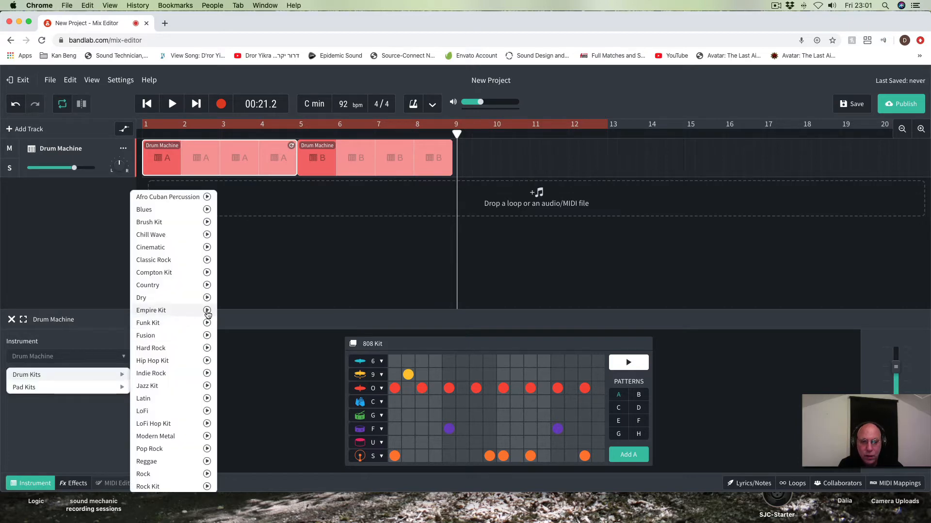
click(207, 311)
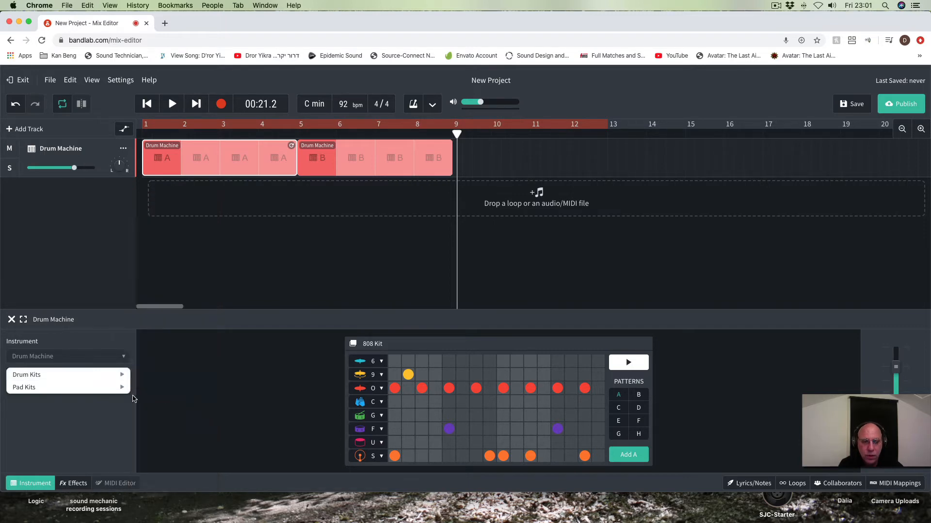
mouse_move(75, 376)
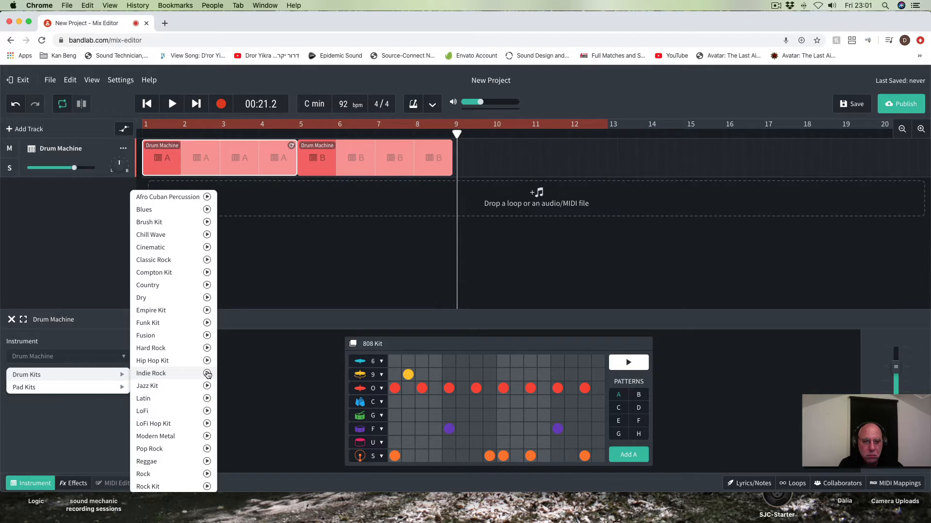
click(77, 415)
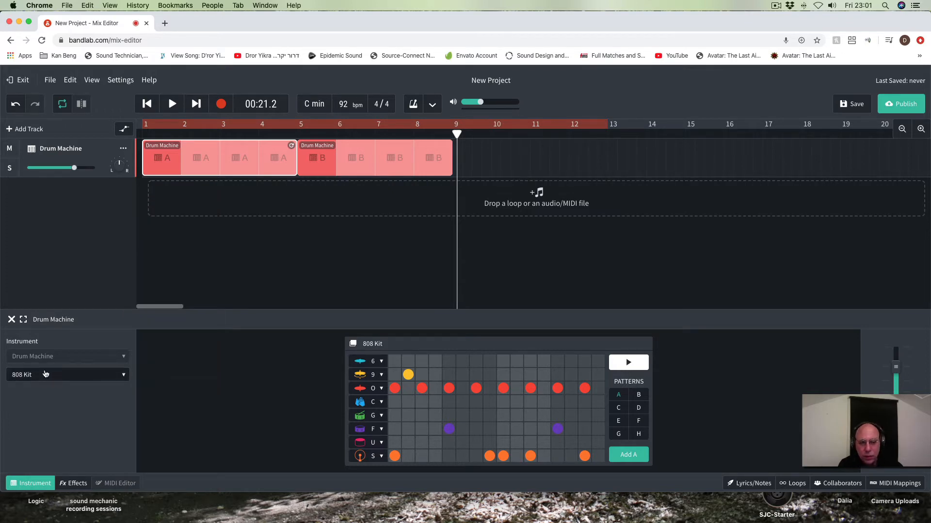
Step: Replace the F-row hits on steps 5 and 13 of pattern A with C-row hits, and audition the pattern
click(627, 363)
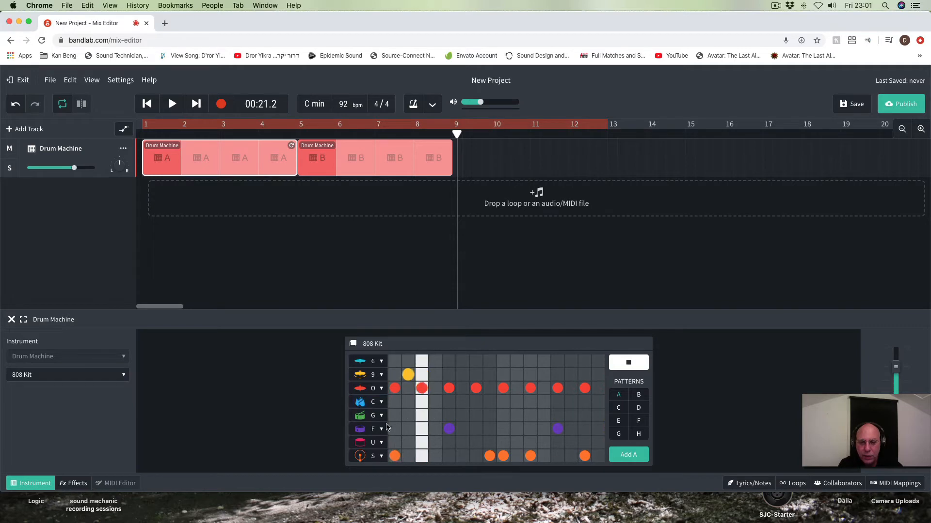
click(629, 364)
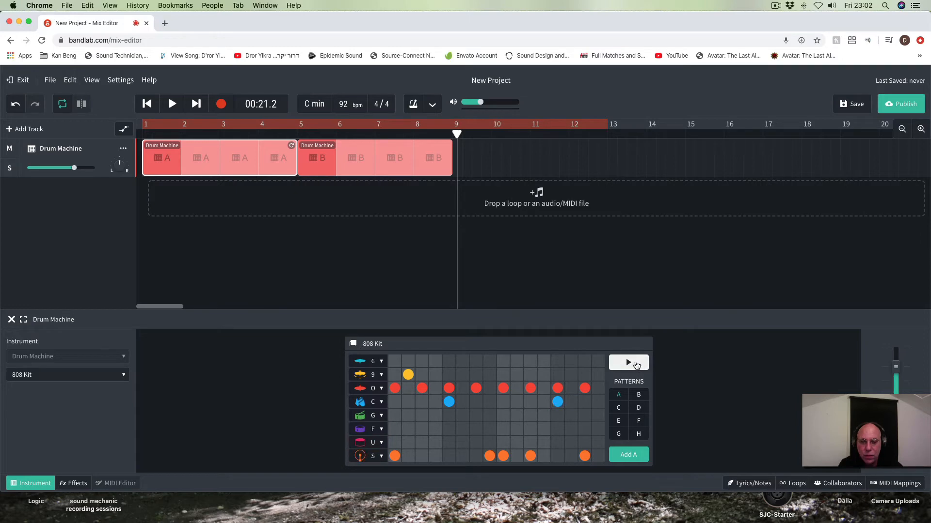
click(636, 365)
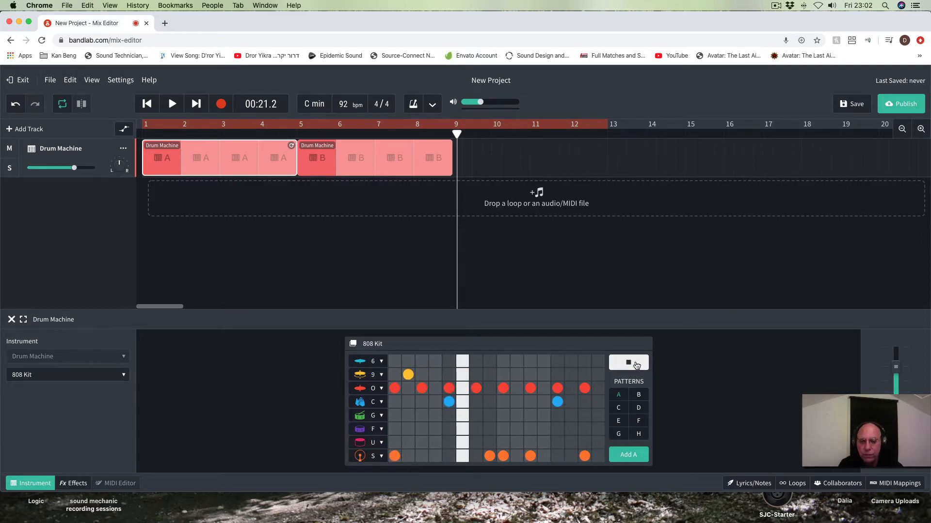
click(636, 365)
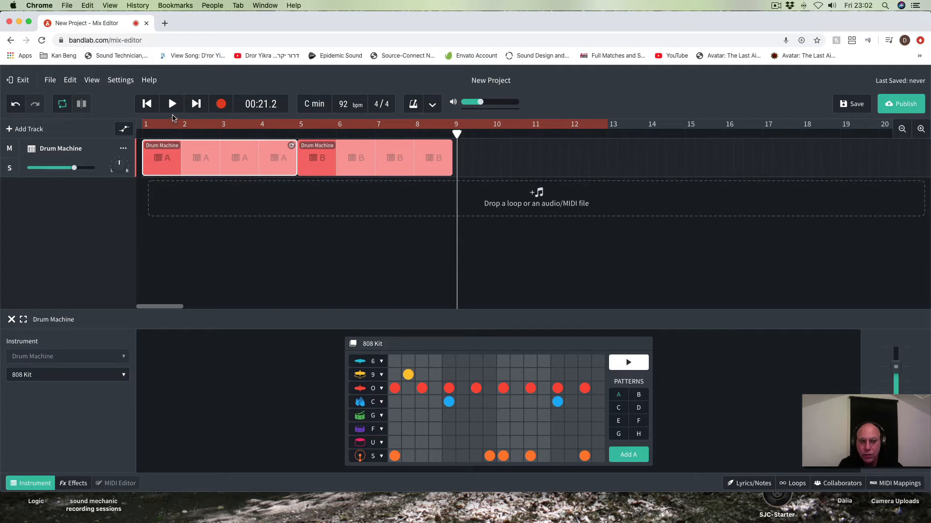
Step: Play the edited drum arrangement from the start of the song, and pause it during the second bar
click(144, 107)
click(143, 108)
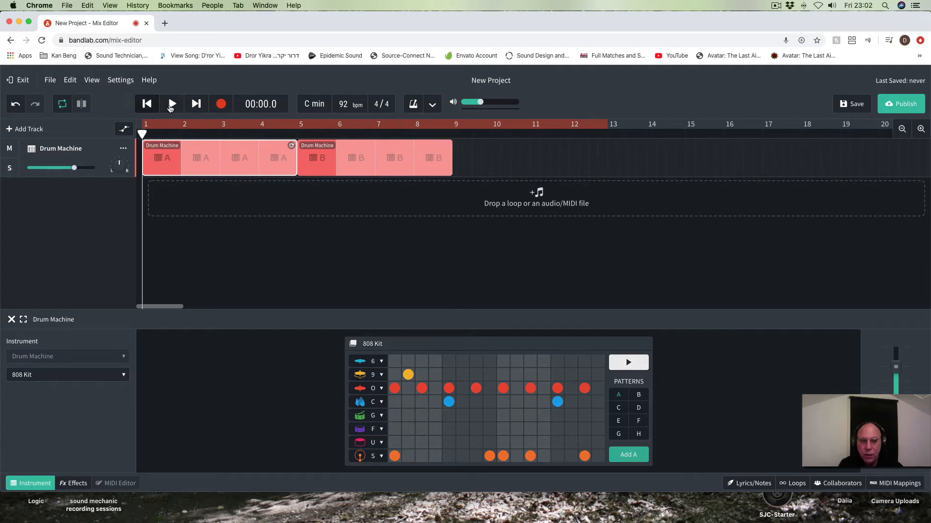
click(173, 105)
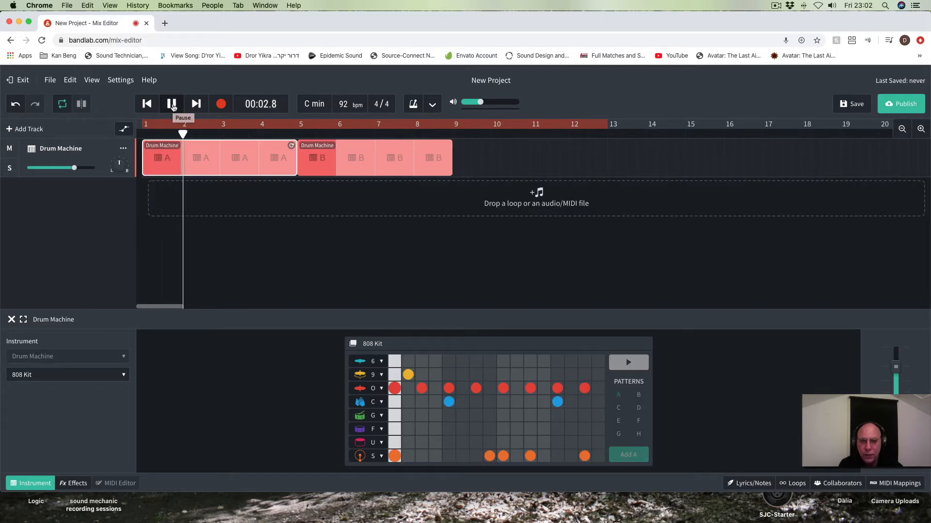
click(173, 105)
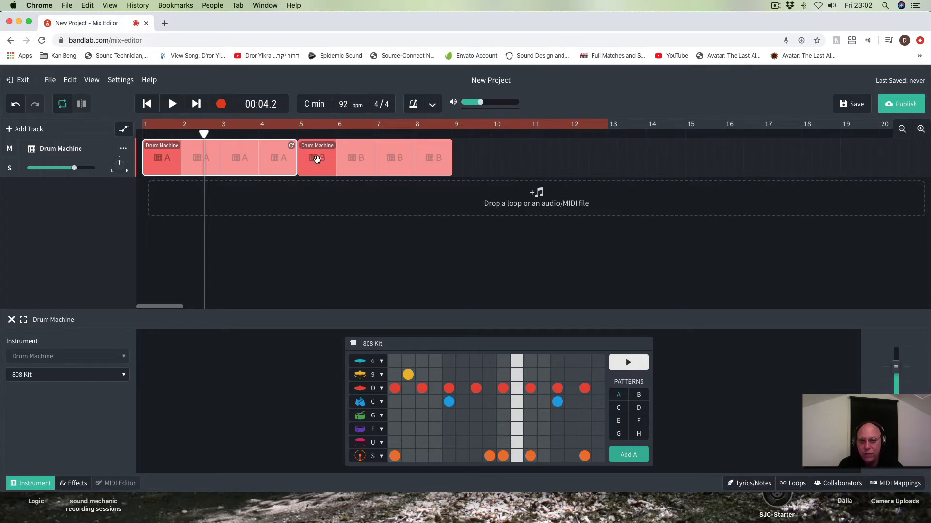
Step: Move the pattern B region to start at bar 13 and extend the looping pattern A region up to it
drag(316, 159, 627, 159)
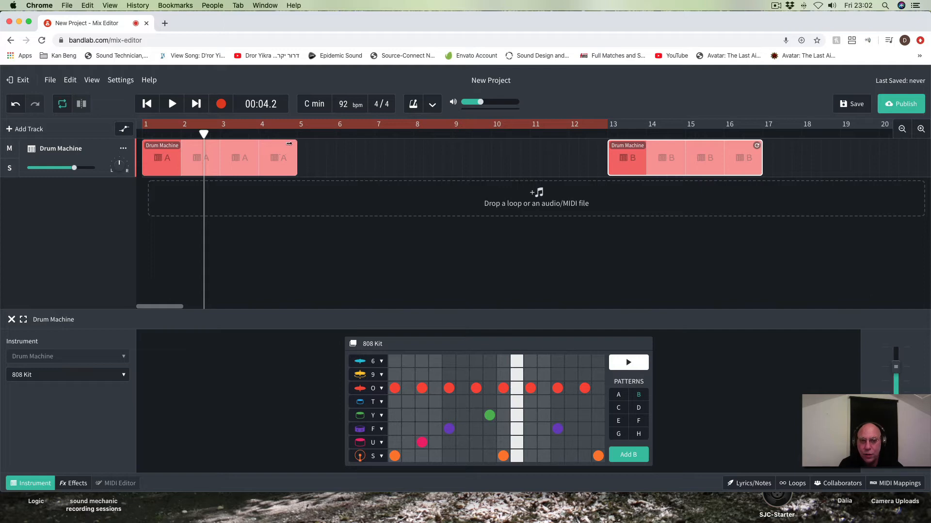
drag(293, 143, 605, 146)
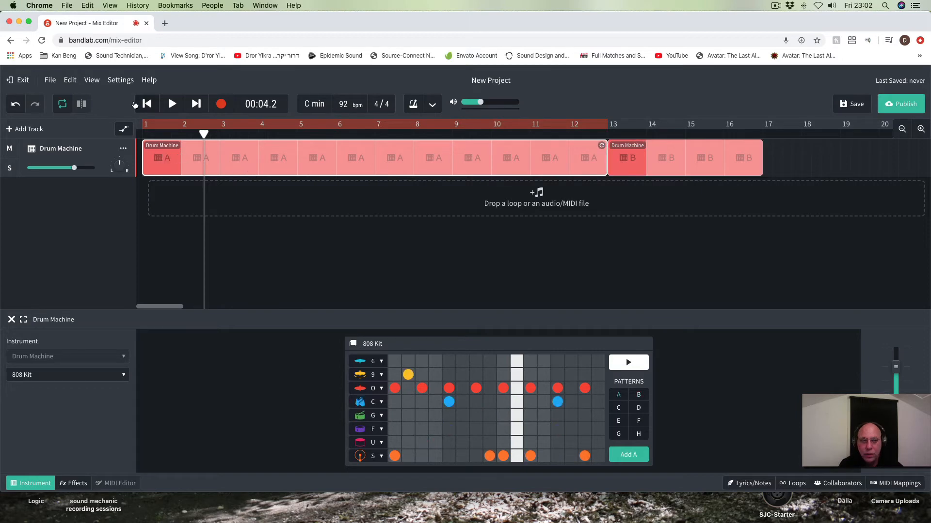
Step: Play the opening of the extended arrangement, and with looping off play the change from pattern A to B starting at bar 12
click(148, 107)
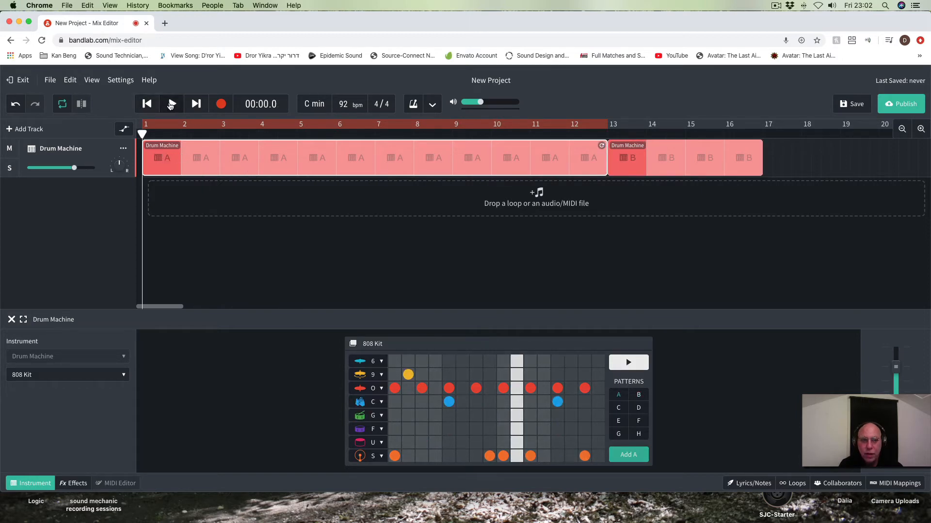
click(171, 105)
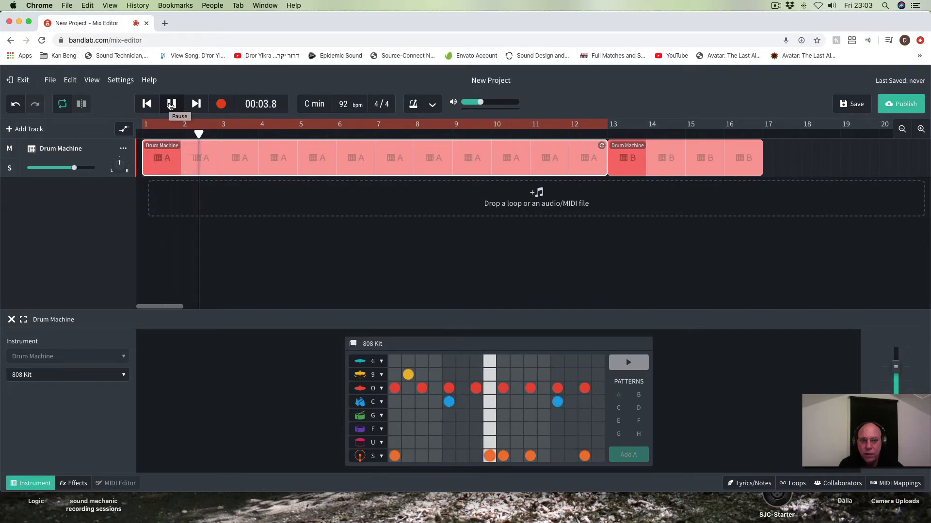
click(170, 104)
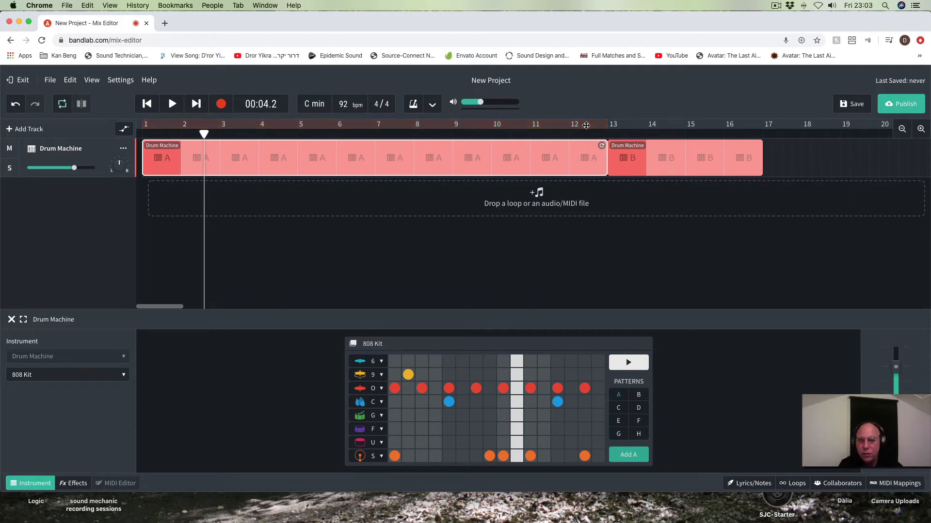
click(570, 135)
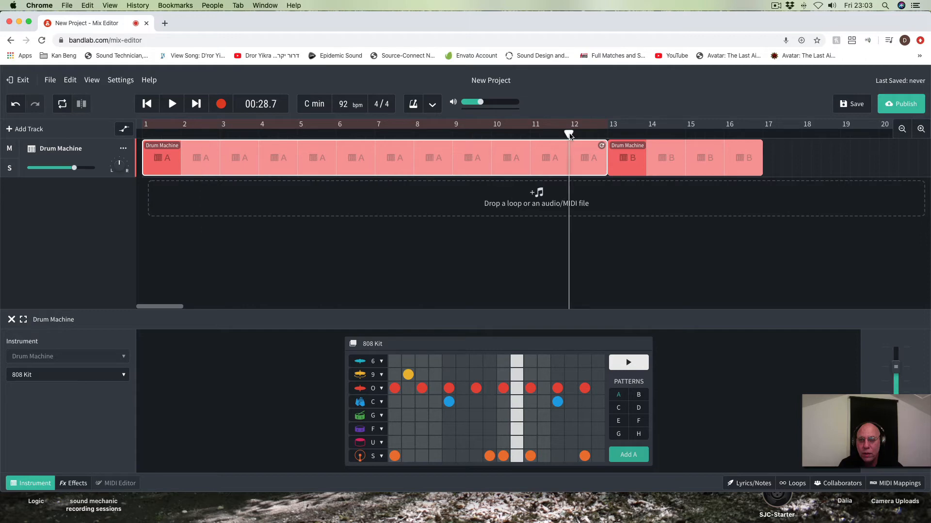
click(172, 105)
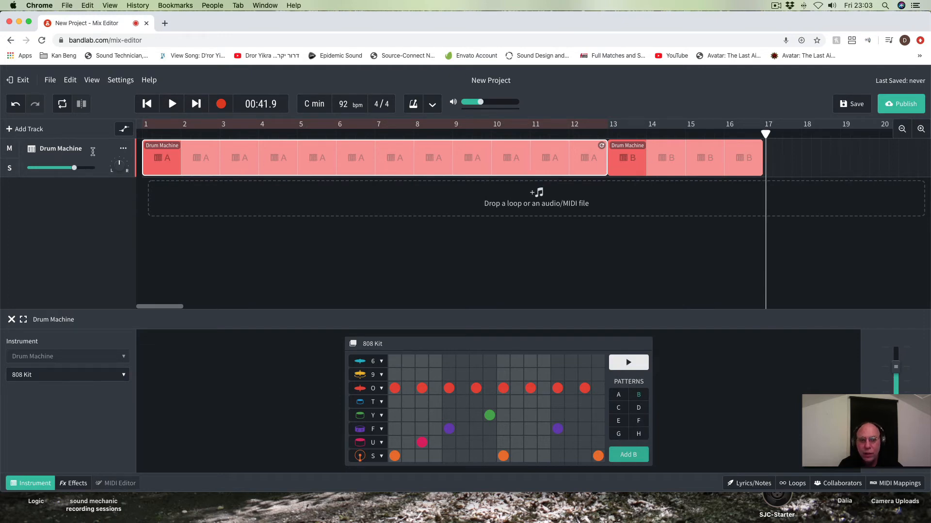
Step: Copy the looping pattern A region and paste it at bar 17, directly after the pattern B region
right_click(160, 158)
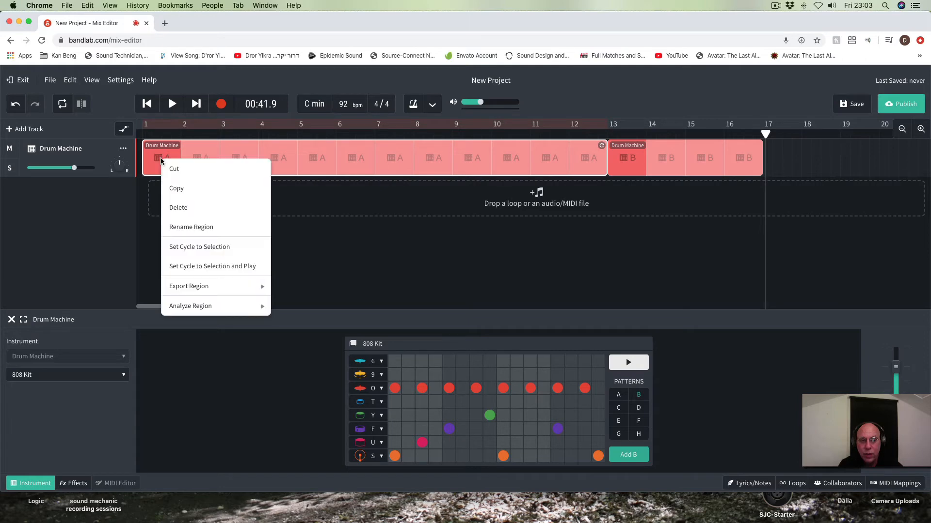
click(176, 190)
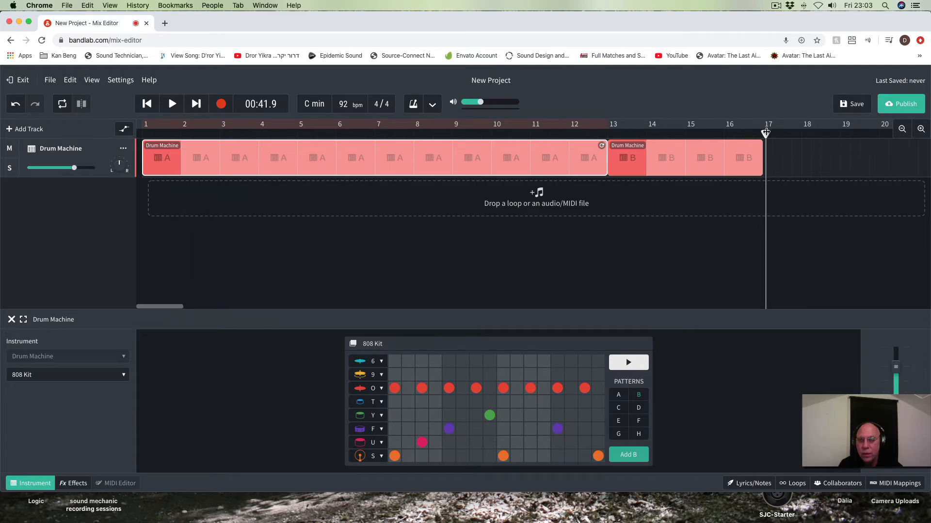
drag(766, 132, 763, 132)
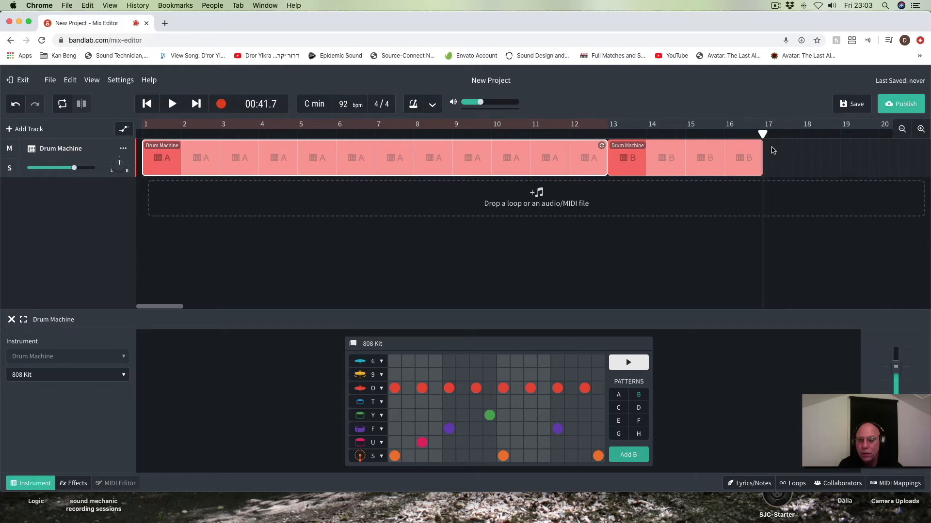
right_click(772, 151)
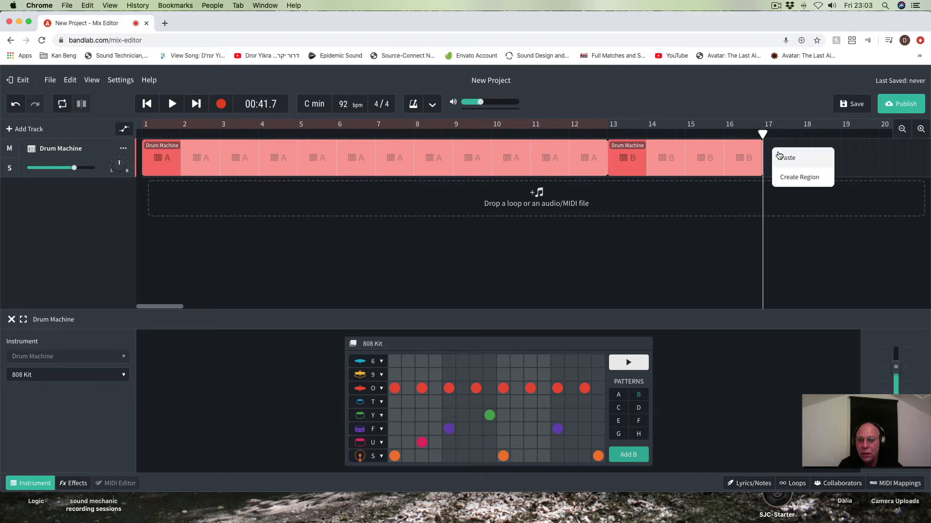
click(779, 154)
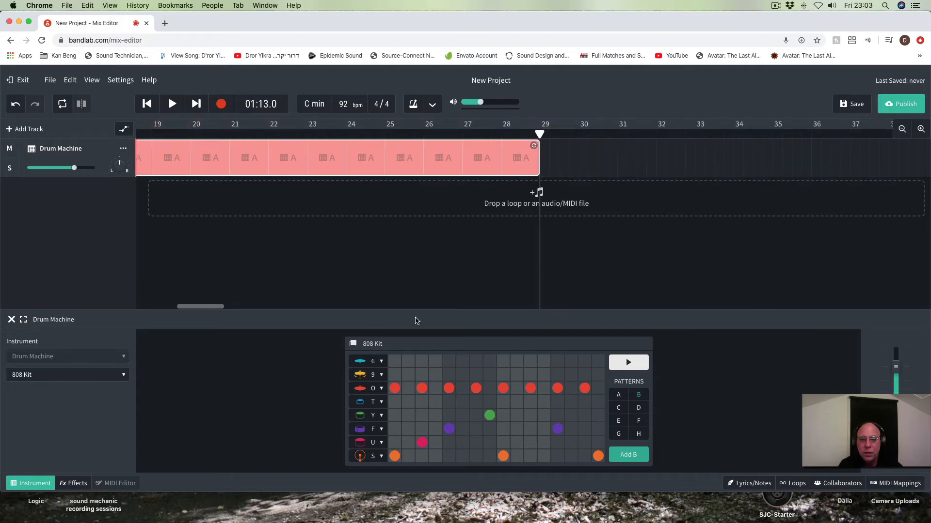
Step: Play the first two bars of the arrangement from the start of the song, then pause
drag(187, 312, 146, 312)
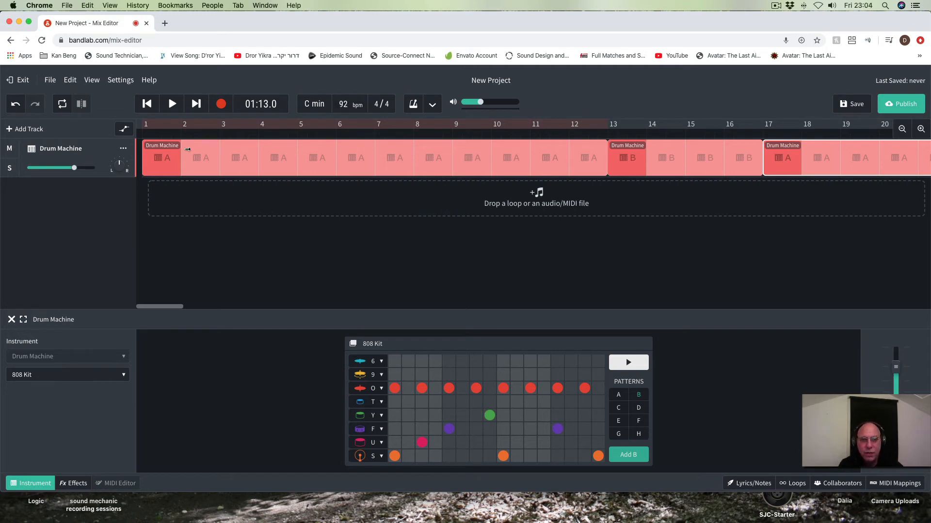
click(144, 109)
click(144, 109)
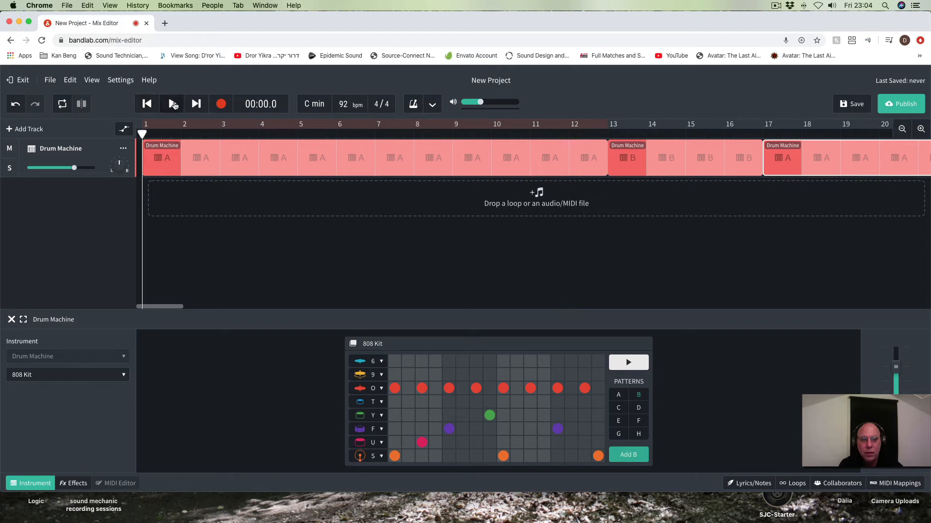
click(173, 104)
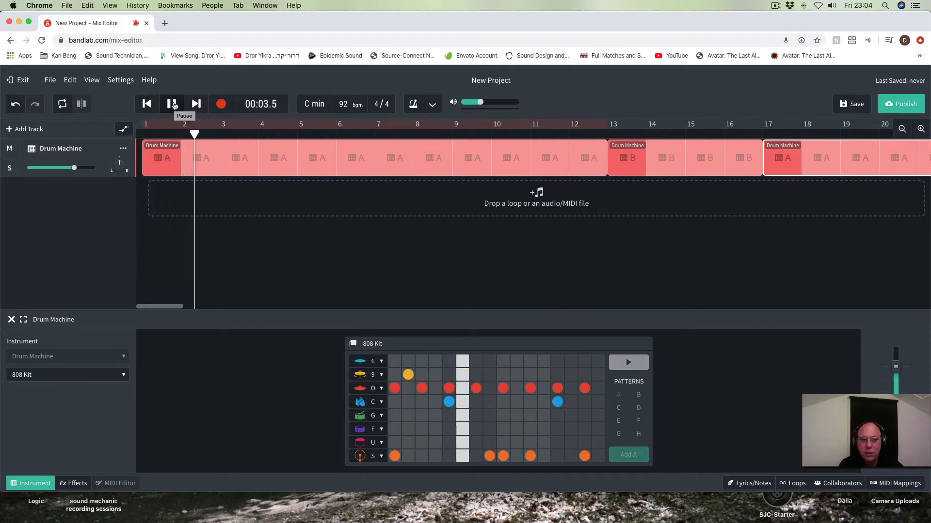
click(173, 103)
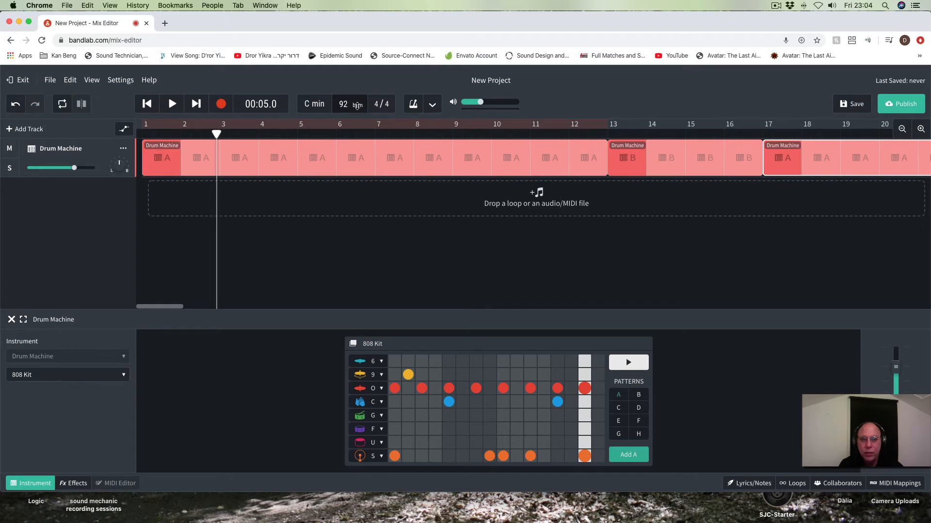
Step: Set the project tempo to 102 bpm and move the pattern B region back to start at bar 13
drag(357, 108, 356, 92)
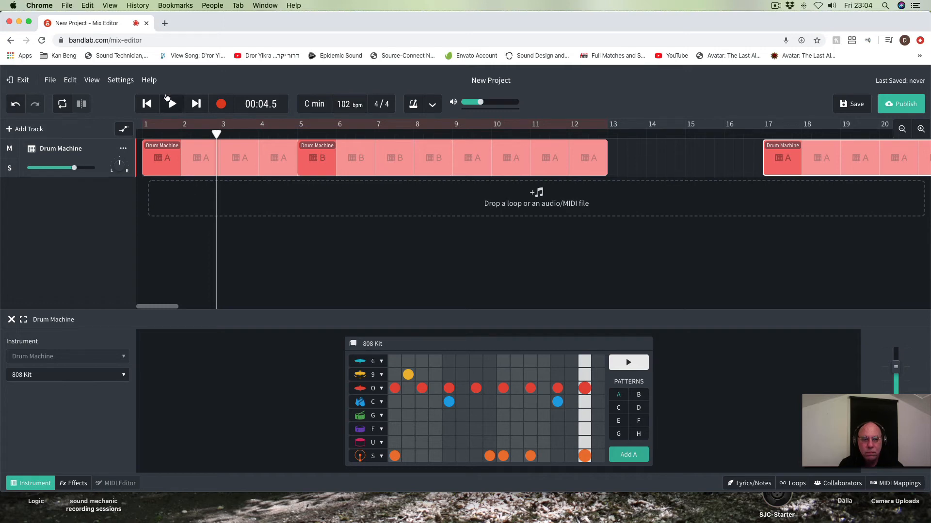
click(149, 104)
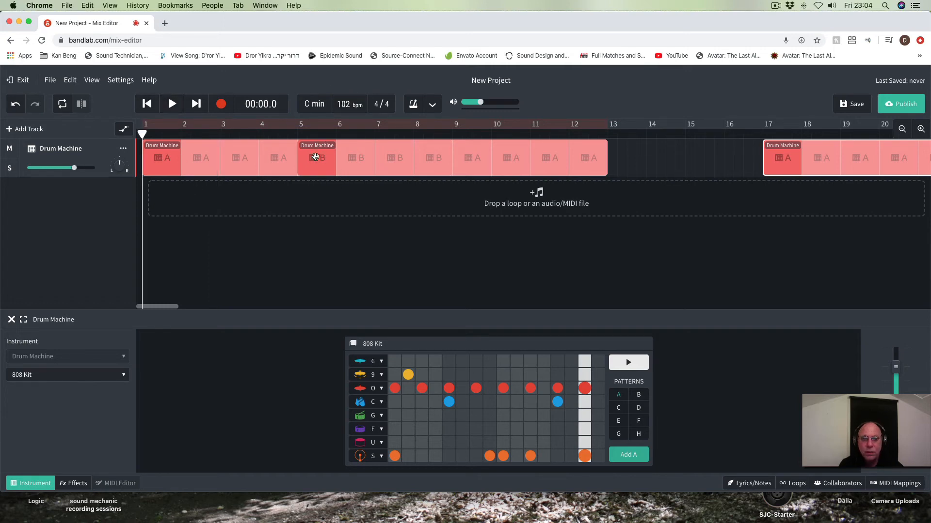
drag(317, 161, 626, 168)
click(625, 167)
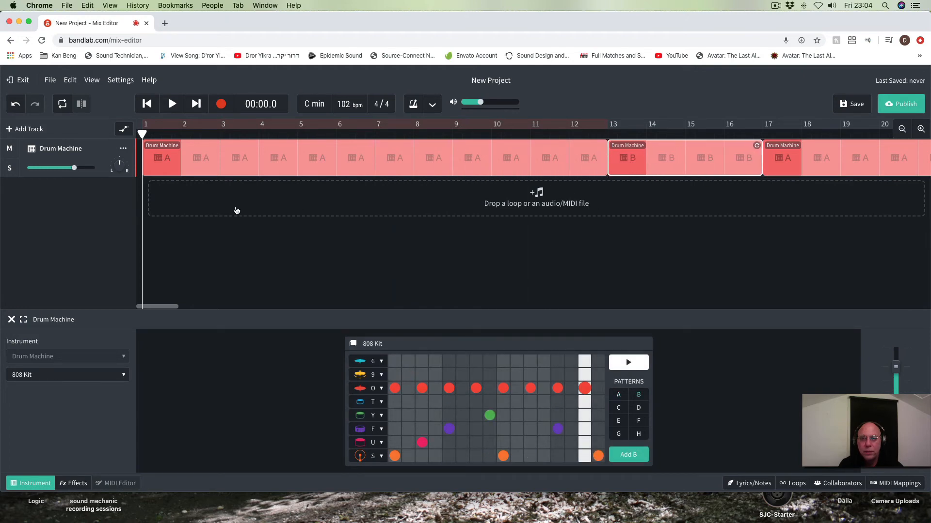
Step: Play the opening bars at the new tempo and pause near bar 4
click(173, 105)
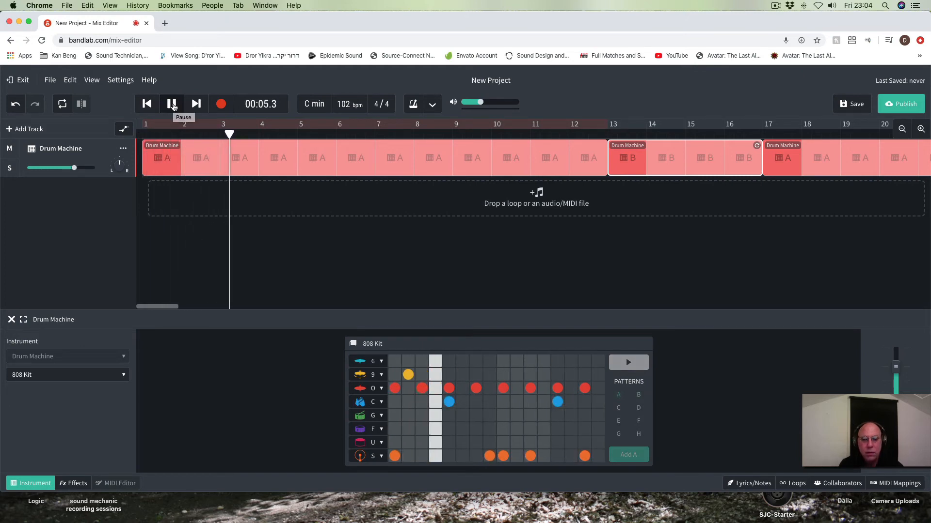
click(173, 104)
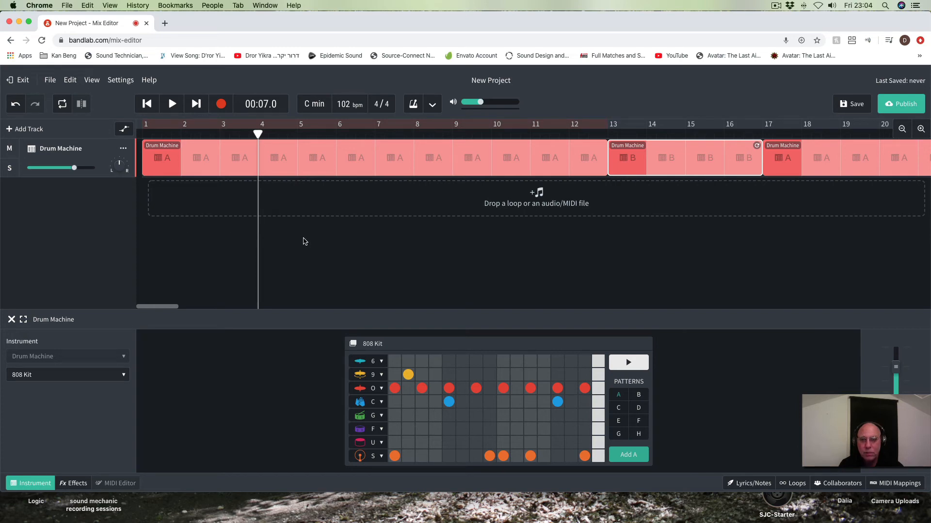
Step: In the empty pattern C, add S-row hits on steps 1, 4, 5, 9, 12 and 13, and start auditioning the pattern
drag(160, 307, 204, 311)
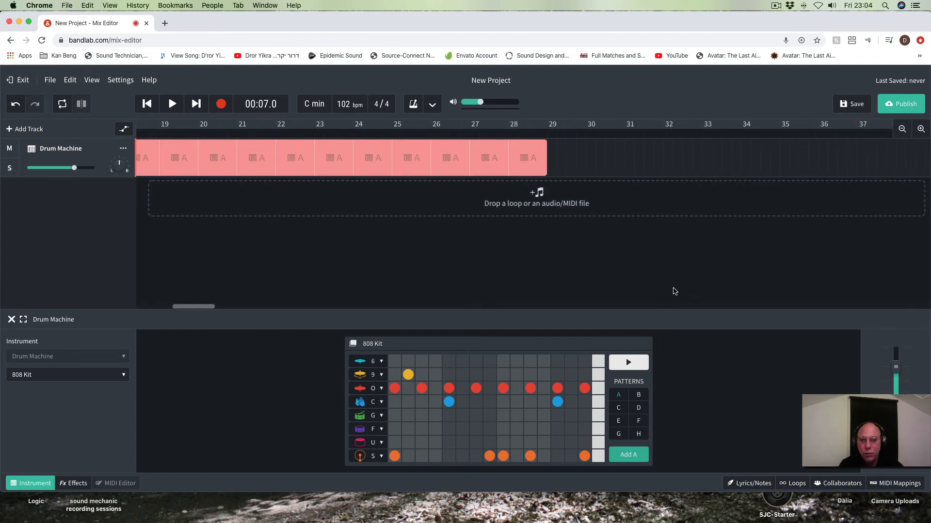
click(617, 410)
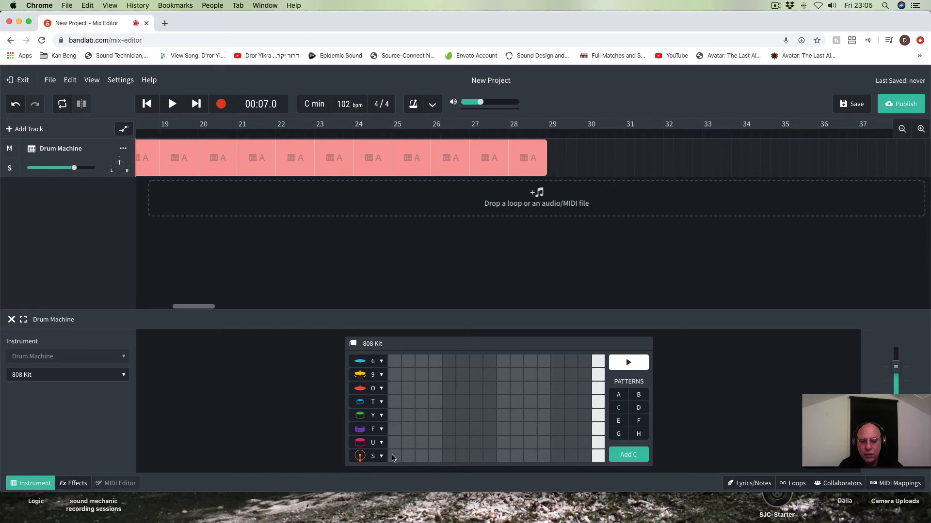
click(435, 456)
click(545, 457)
click(557, 456)
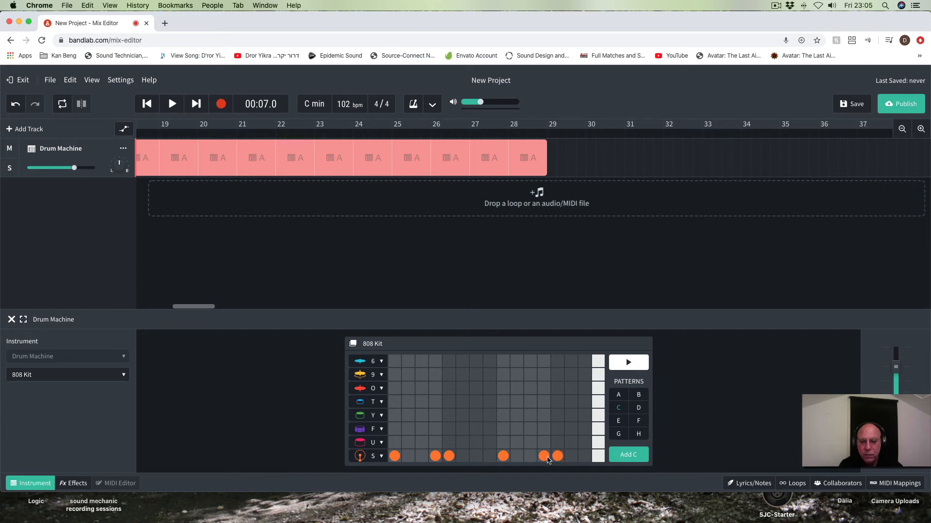
click(627, 362)
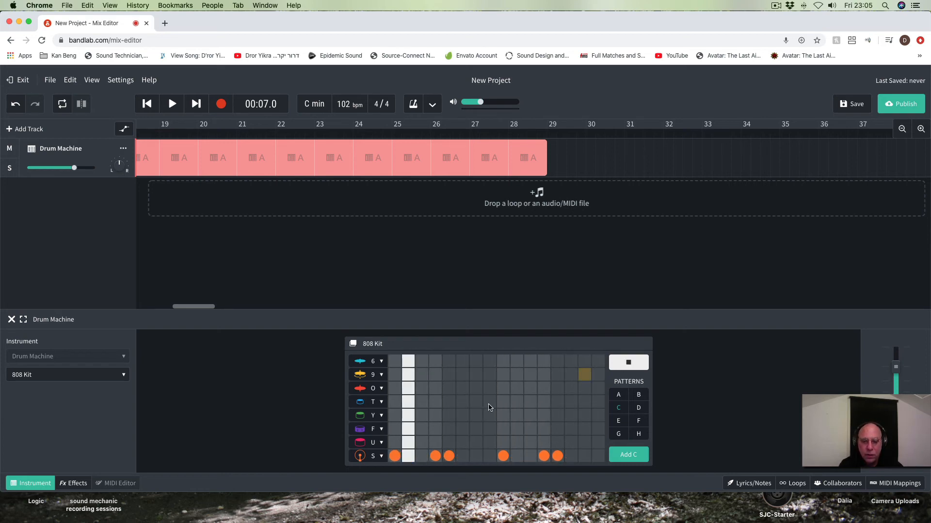
Step: Add O-row hits on steps 1, 2, 3, 5, 6, 7, 9, 10, 13 and 14 of pattern C
click(395, 389)
click(409, 391)
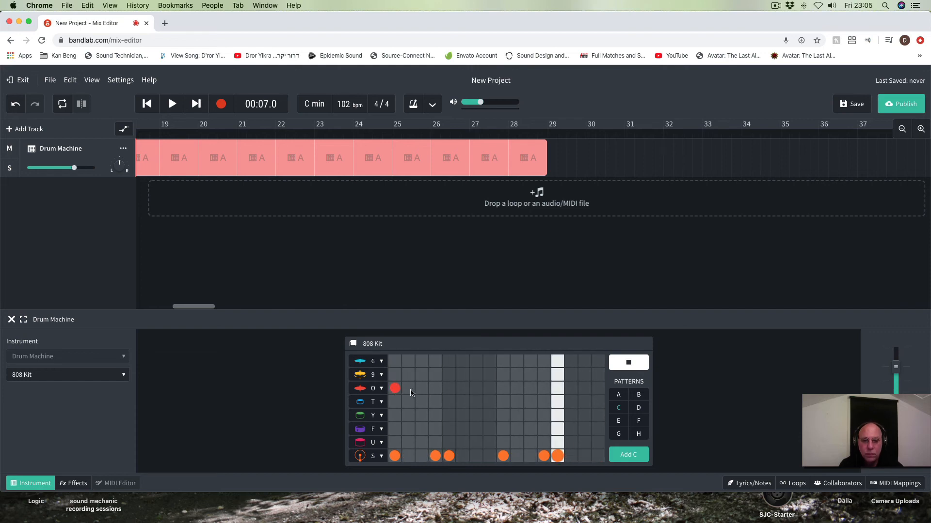
click(422, 391)
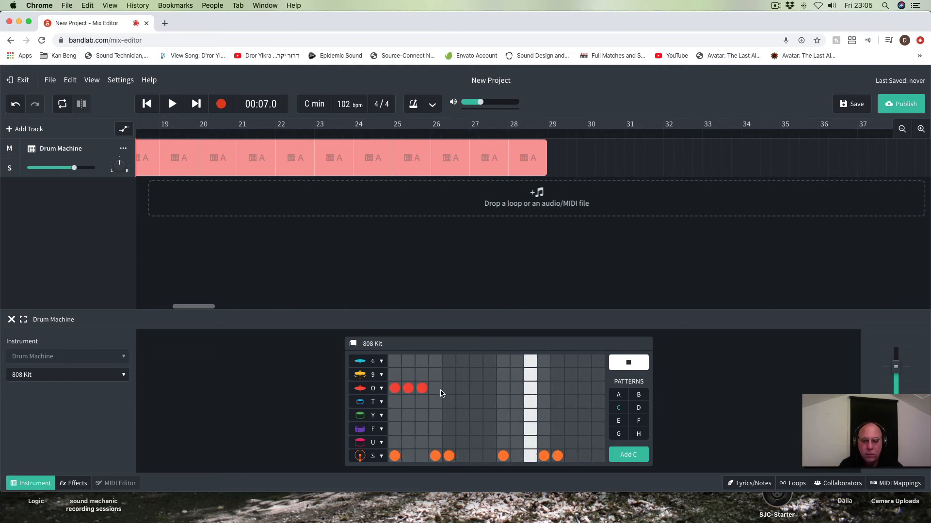
click(449, 389)
click(462, 389)
click(475, 389)
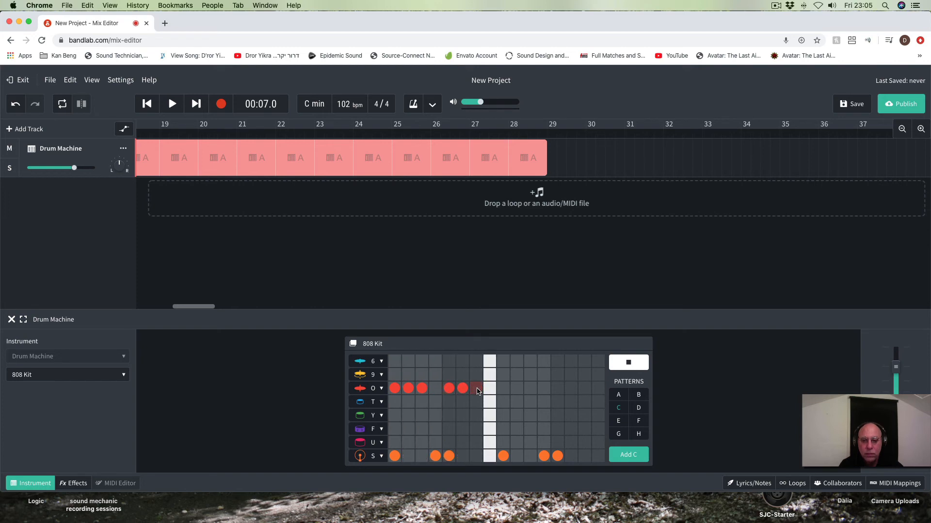
click(503, 389)
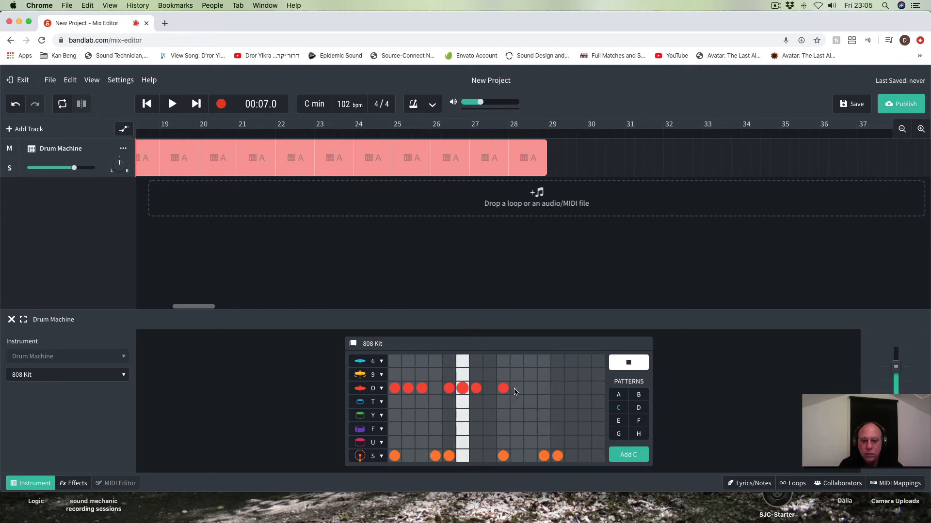
click(517, 389)
click(557, 388)
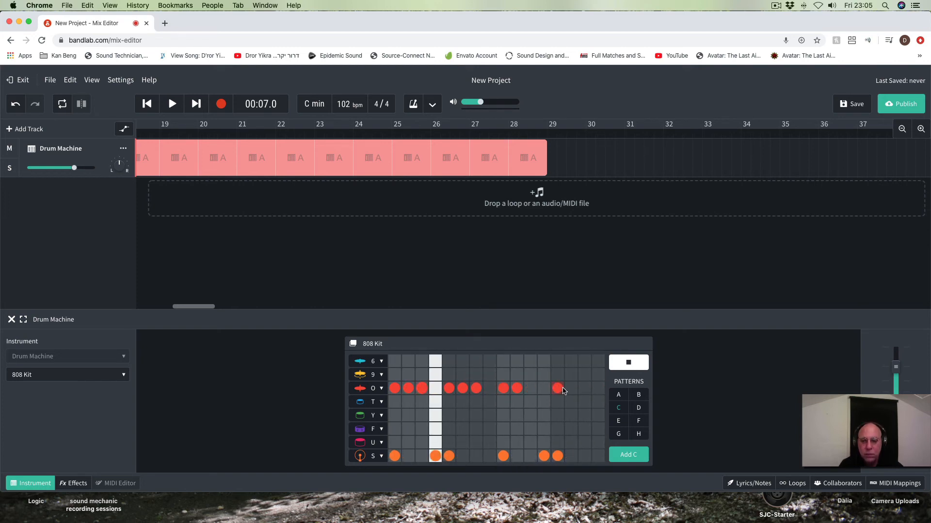
click(571, 388)
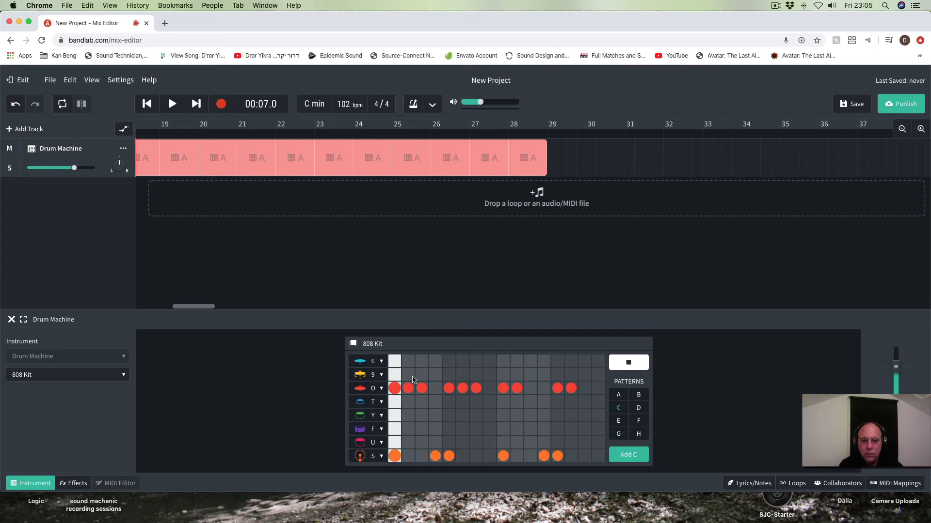
Step: Try a 9-row hit on step 1 of pattern C, replace it with a 6-row hit, and add another 6-row hit on step 8
click(394, 375)
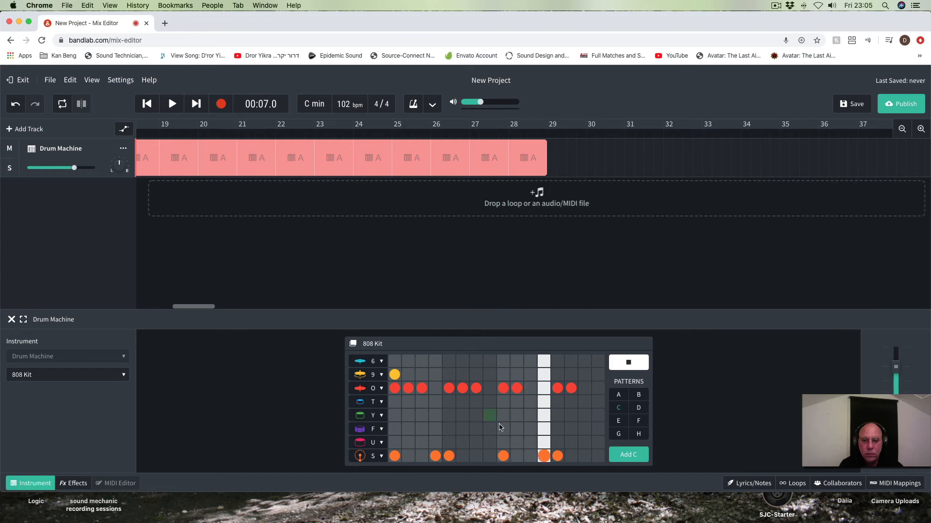
click(395, 362)
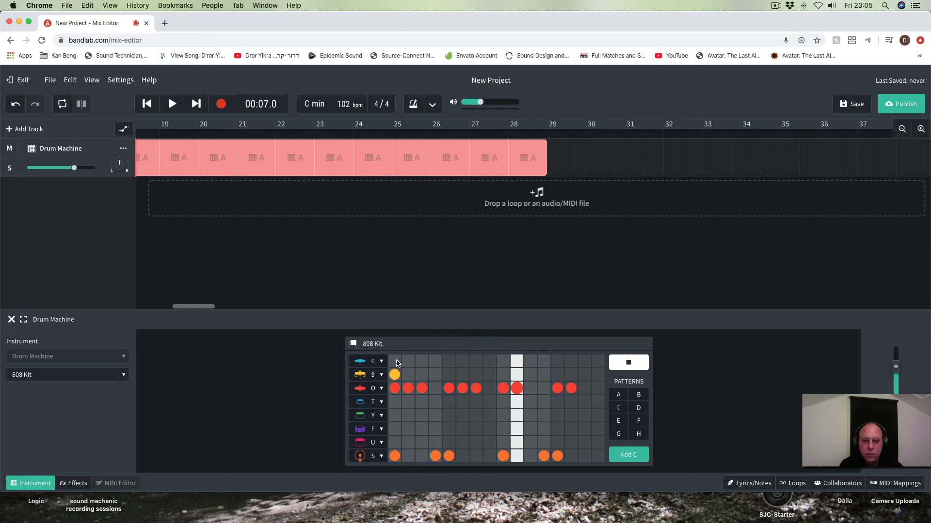
click(397, 376)
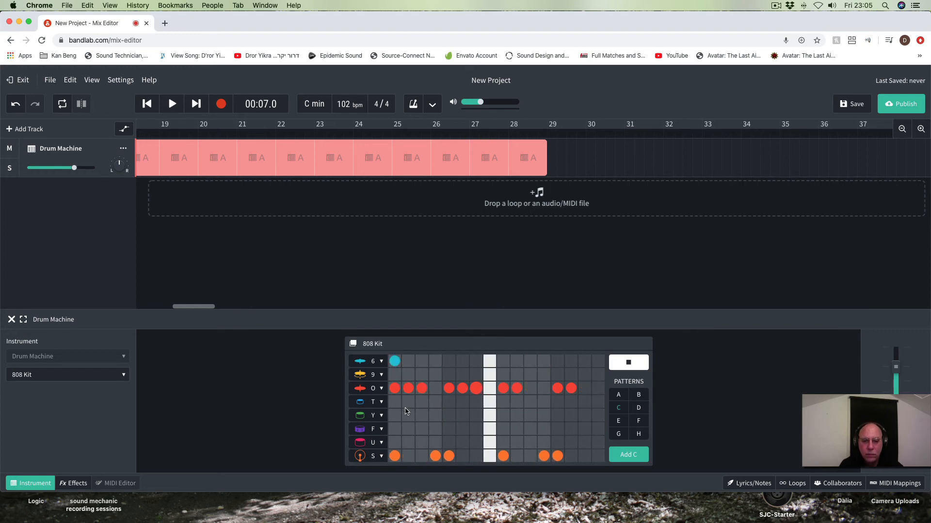
click(489, 362)
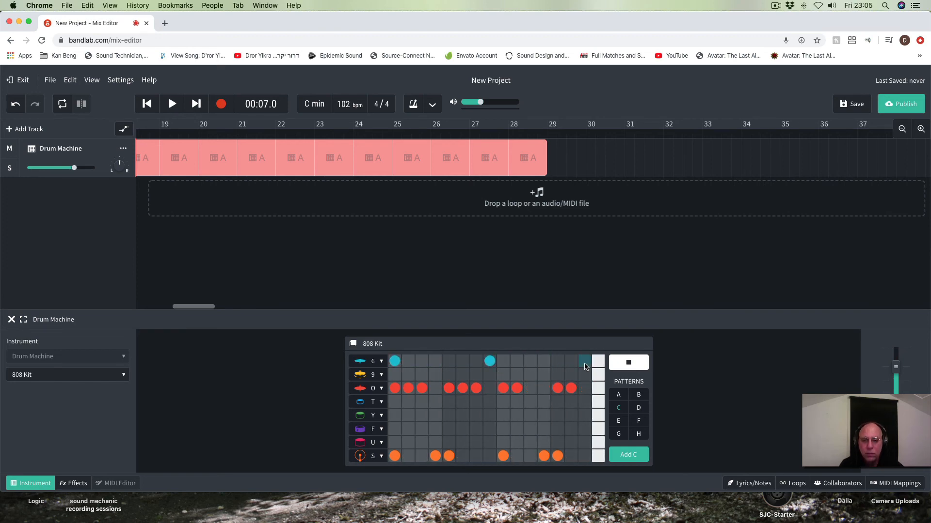
Step: Add F-row hits on steps 3, 7, 8, 11 and 16 of pattern C, and stop the pattern audition
click(421, 430)
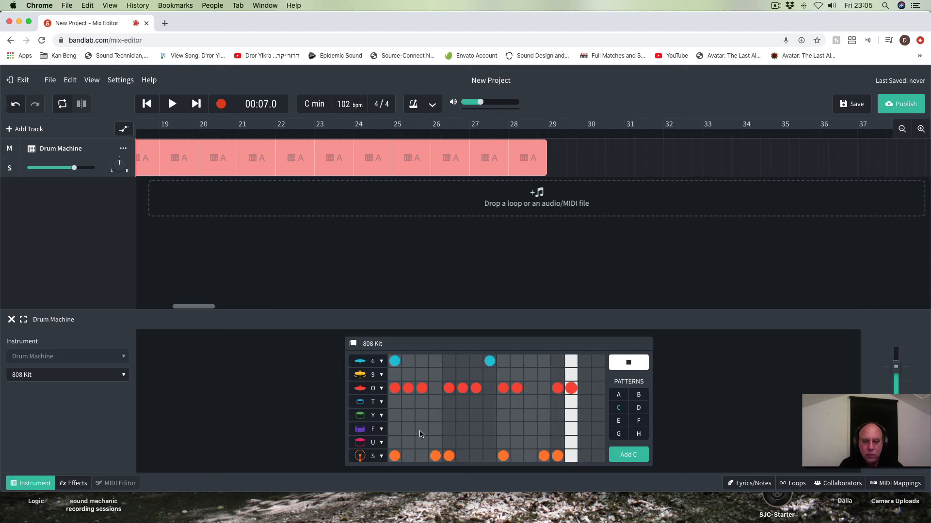
click(476, 430)
click(489, 430)
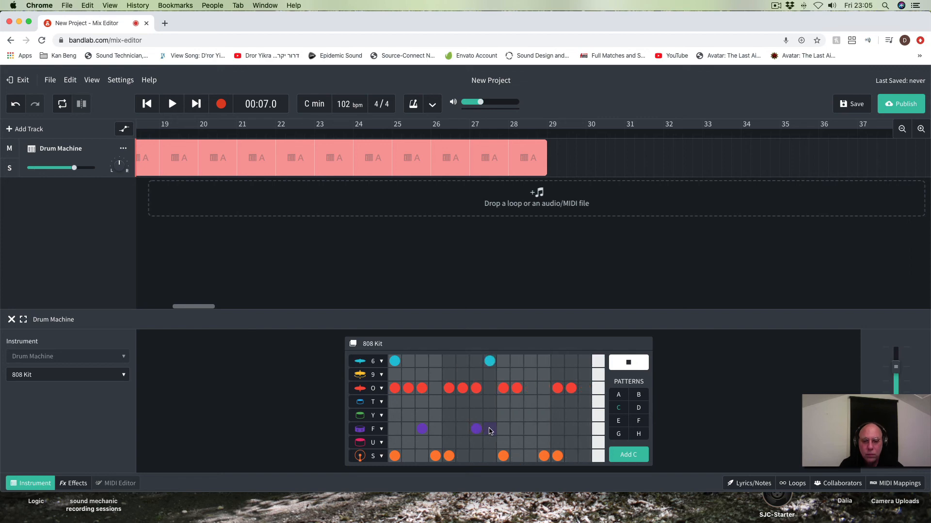
click(530, 429)
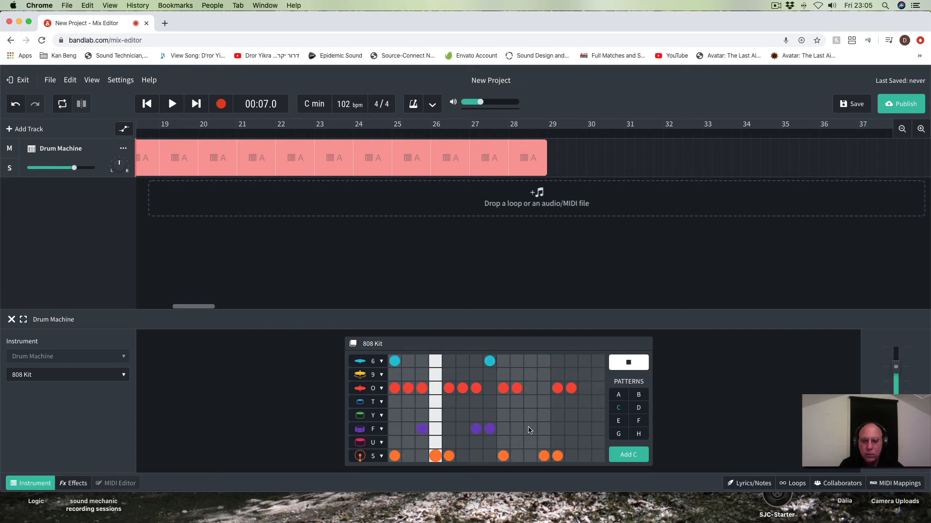
click(583, 429)
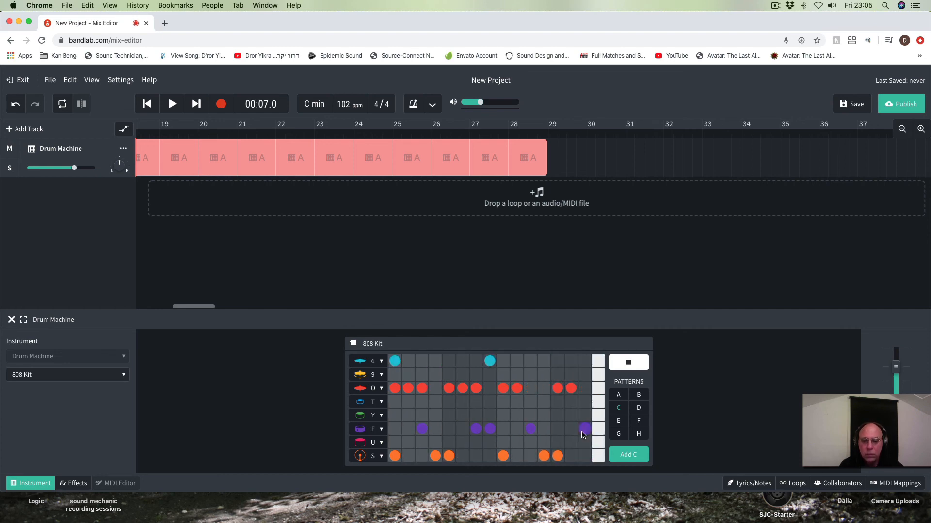
click(583, 431)
click(597, 430)
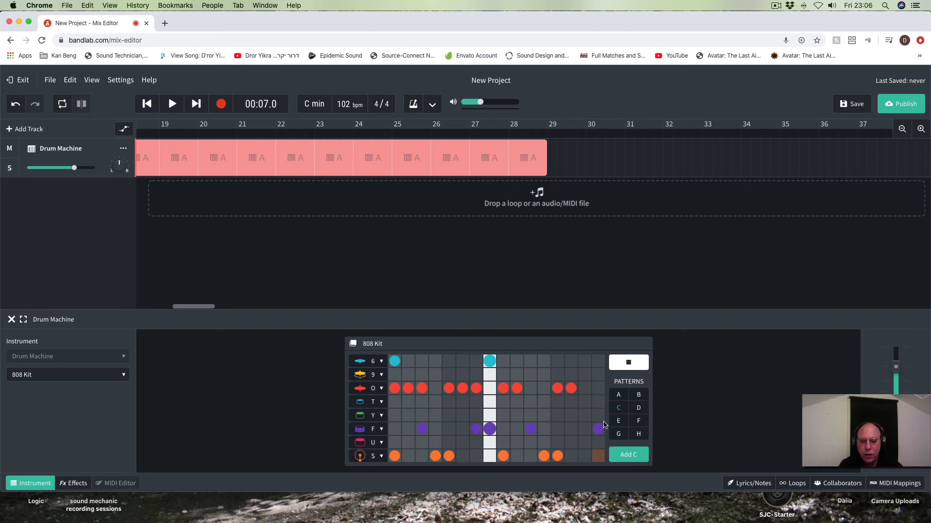
click(626, 365)
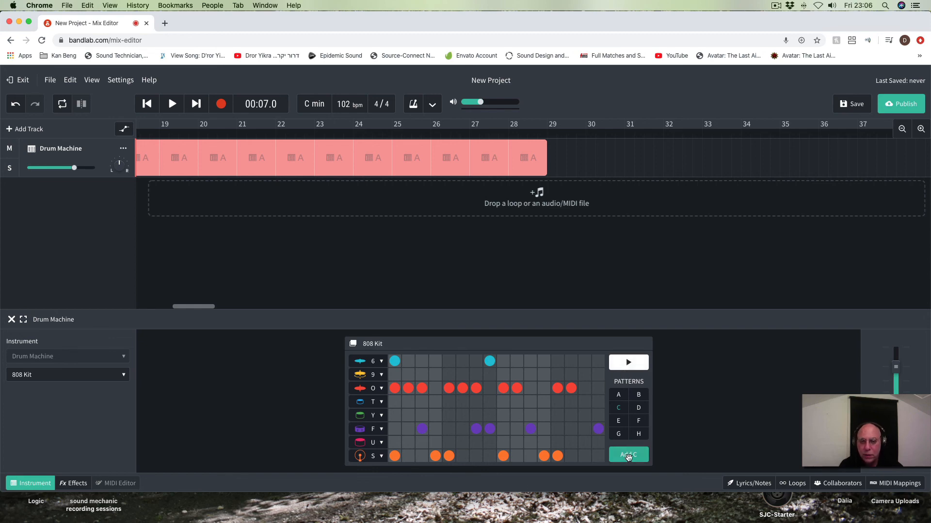
Step: Add a pattern C region at bar 29, after the second pattern A region, and extend its loop slightly past bar 36
click(547, 133)
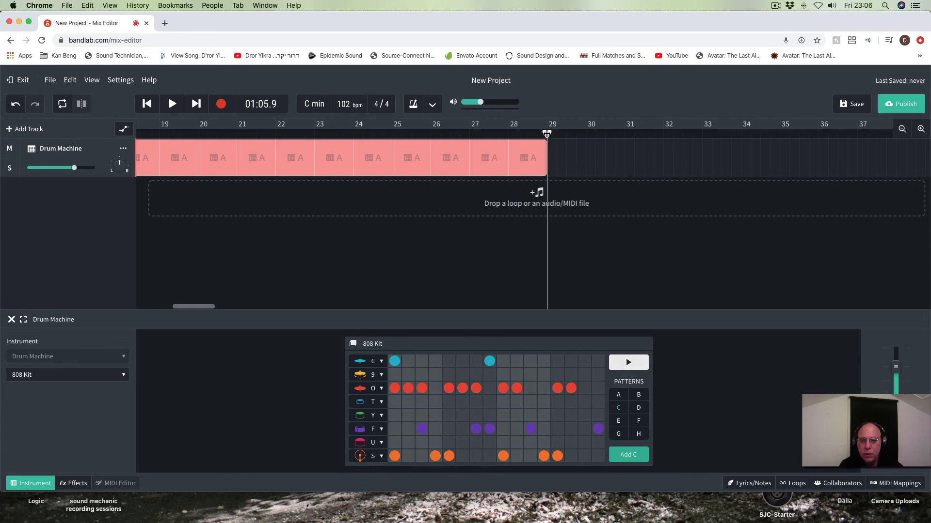
click(634, 461)
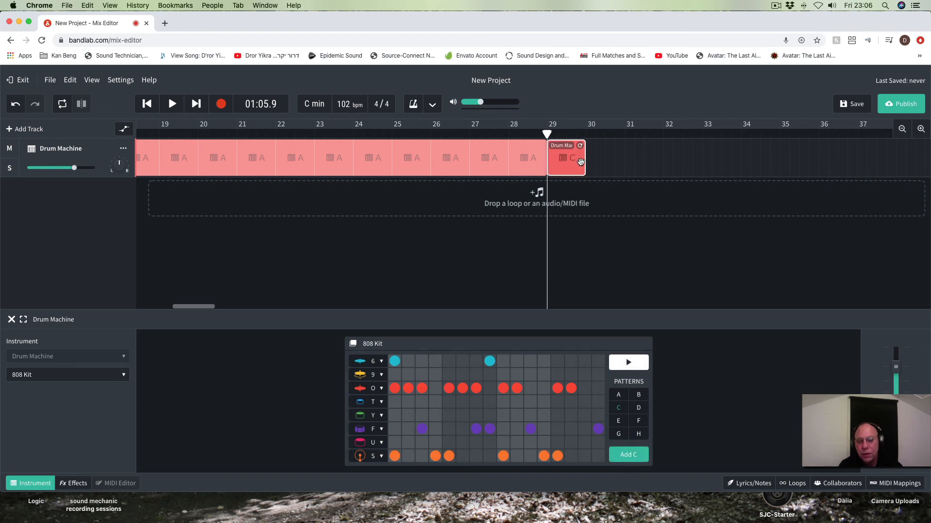
drag(581, 145, 812, 146)
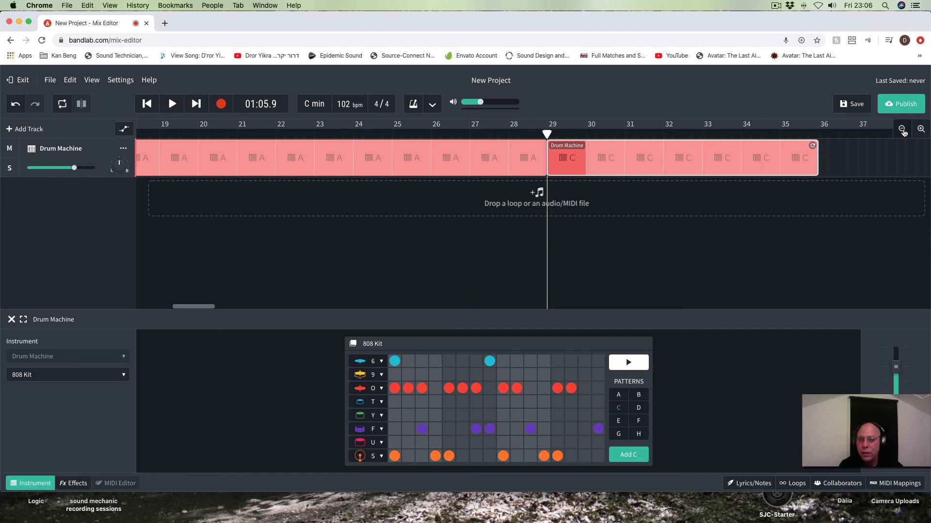
click(902, 129)
click(902, 129)
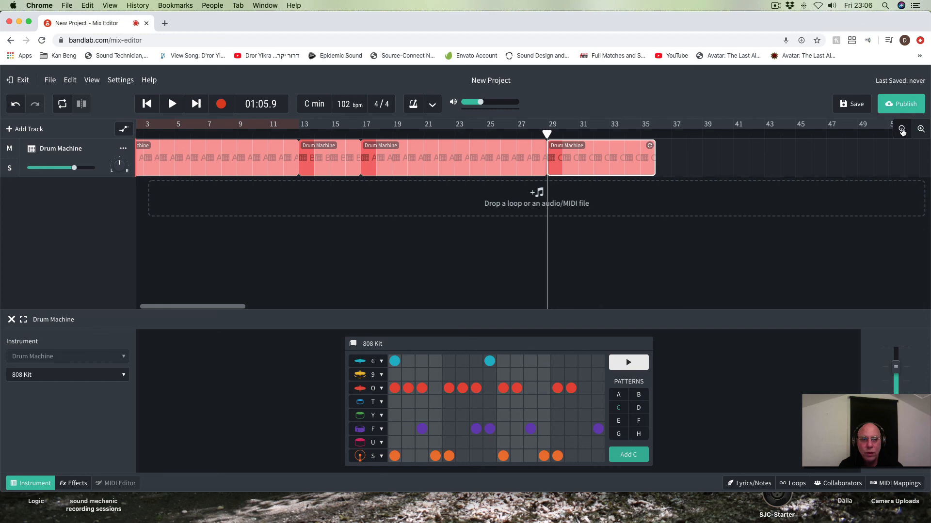
click(903, 130)
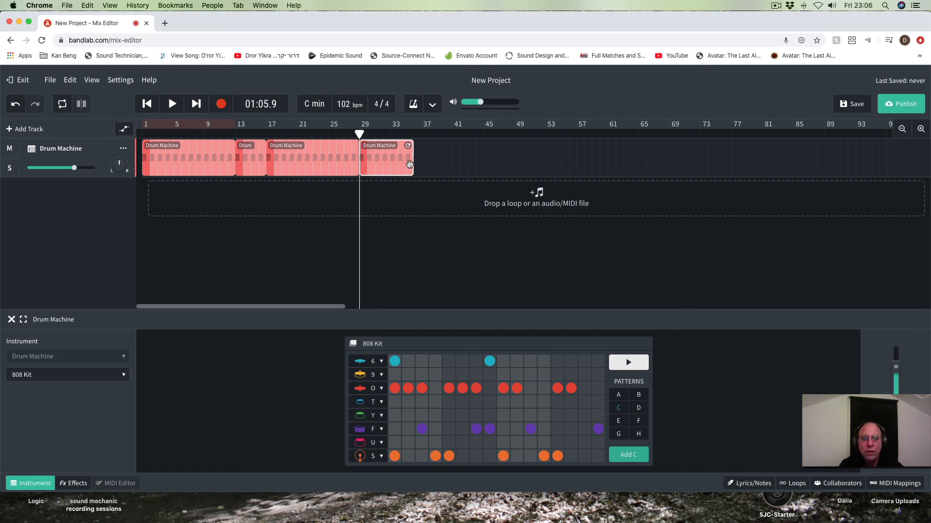
drag(410, 146, 412, 145)
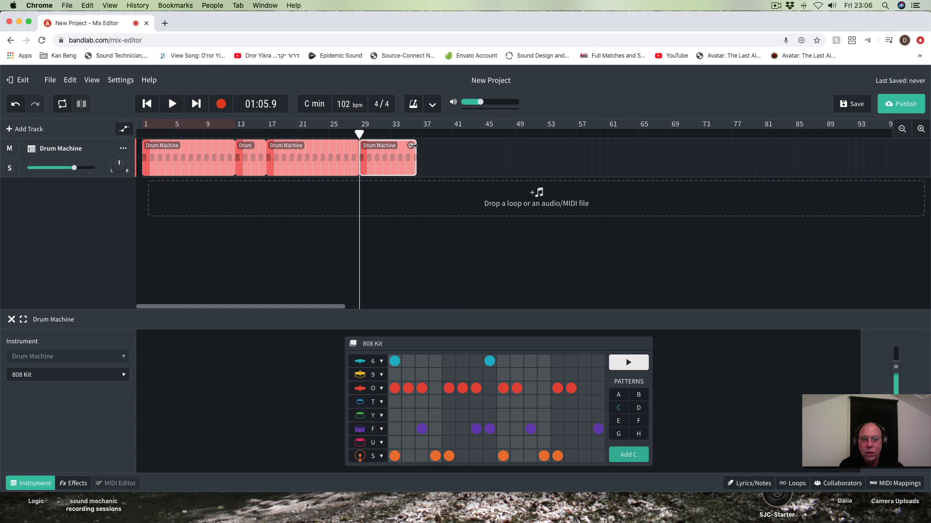